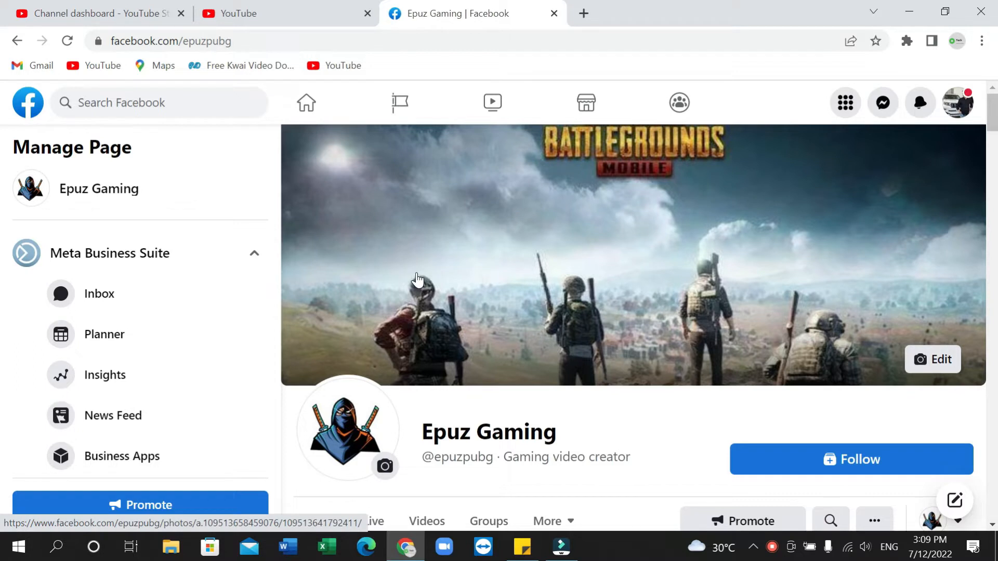
# Find the June 25 video post "New Trolling Of Cute Noobs" on the Epuz Gaming page, pause its video and open the post's boost setup
pyautogui.scroll(-15, 416, 279)
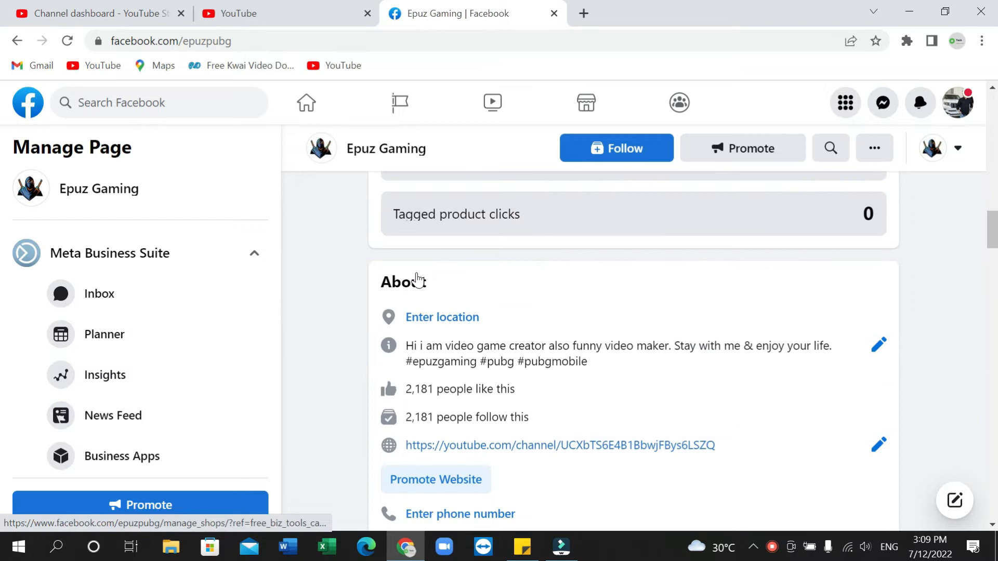
pyautogui.scroll(6, 417, 279)
pyautogui.scroll(-13, 416, 279)
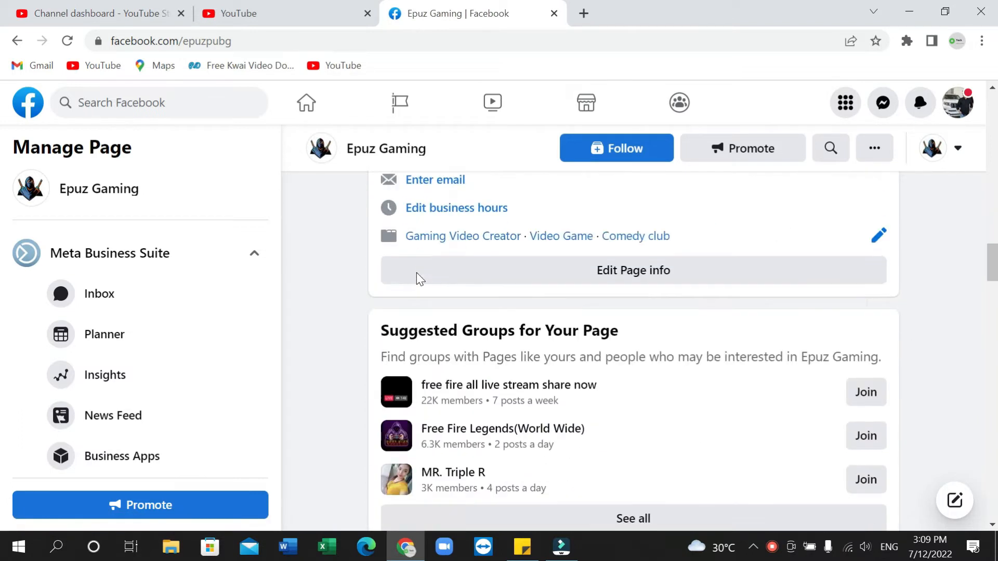
pyautogui.scroll(-18, 417, 273)
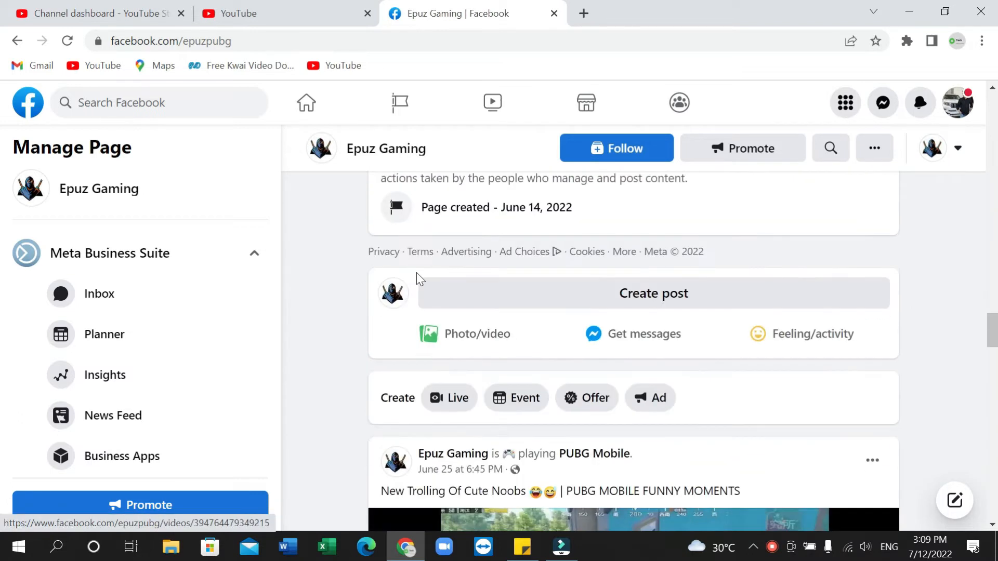
pyautogui.scroll(4, 417, 276)
pyautogui.scroll(-9, 416, 276)
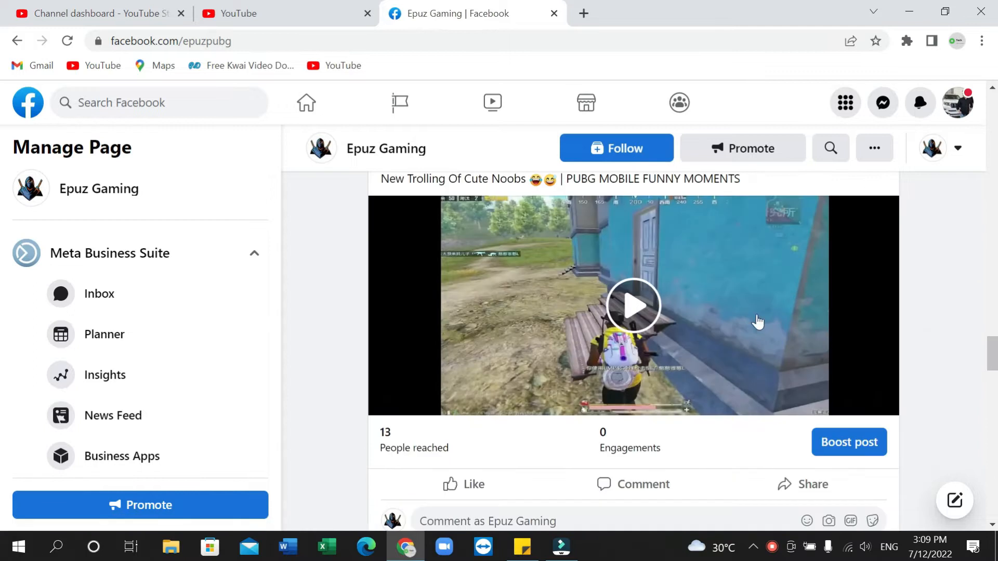
pyautogui.scroll(3, 654, 330)
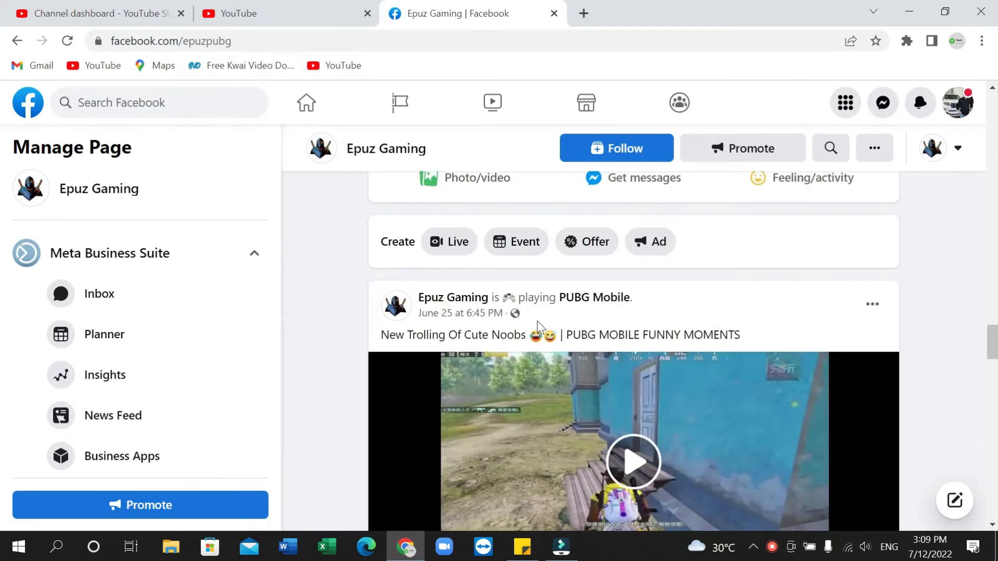
pyautogui.scroll(-3, 715, 326)
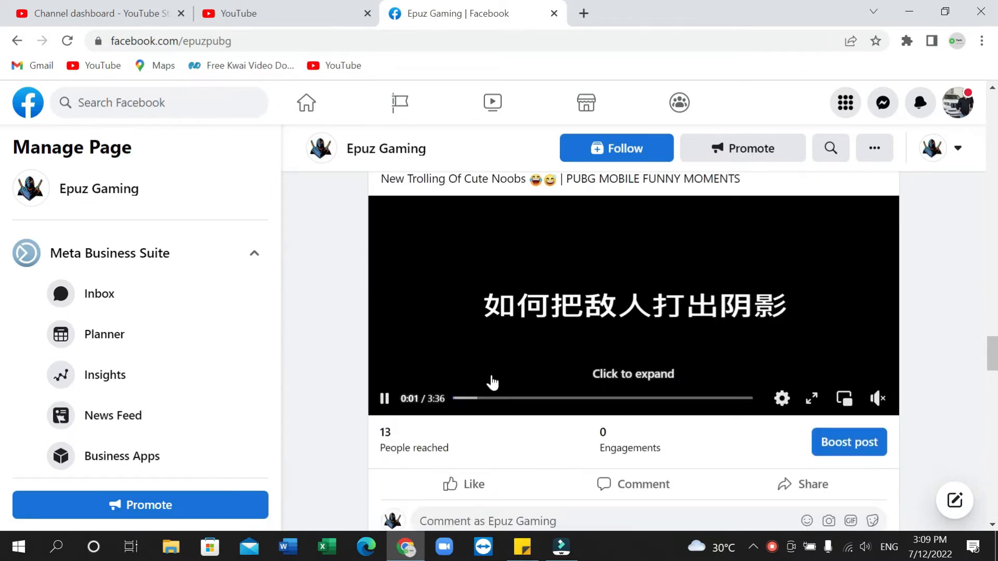
pyautogui.click(382, 399)
pyautogui.scroll(3, 452, 359)
pyautogui.scroll(-4, 453, 360)
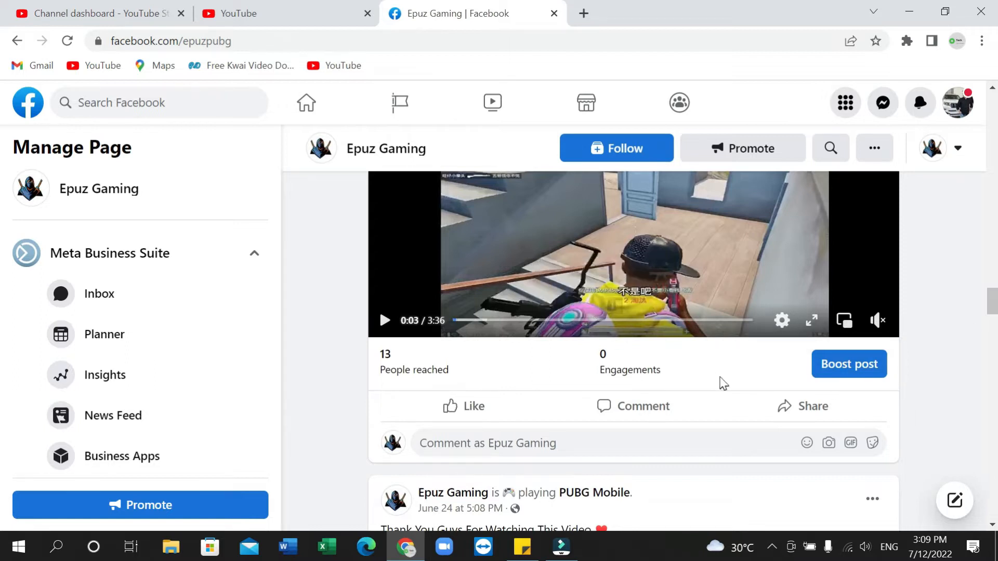
pyautogui.click(864, 365)
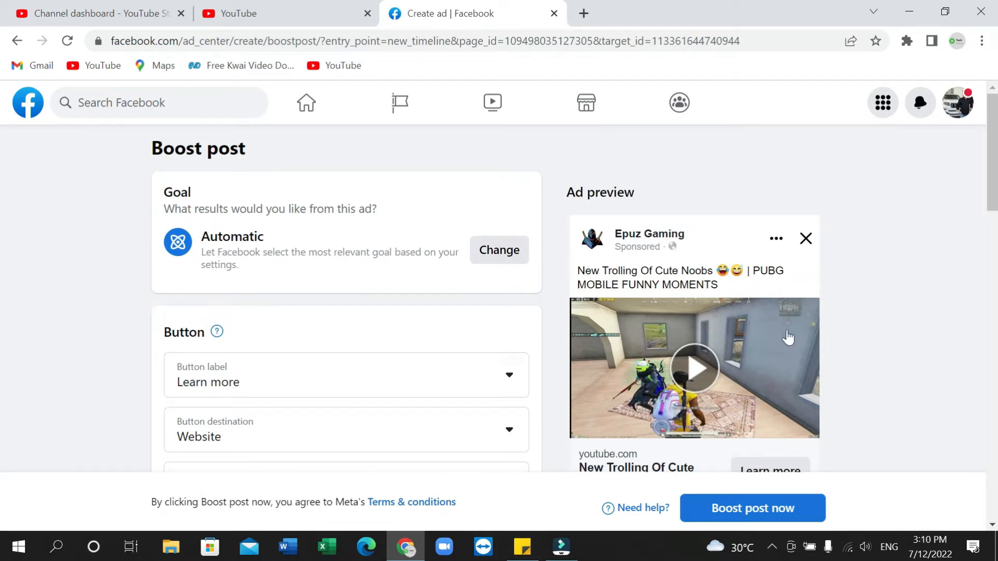
# Examine the boost's ad preview and the available goal options, leaving the goal unchanged
pyautogui.scroll(-2, 694, 270)
pyautogui.scroll(-1, 691, 280)
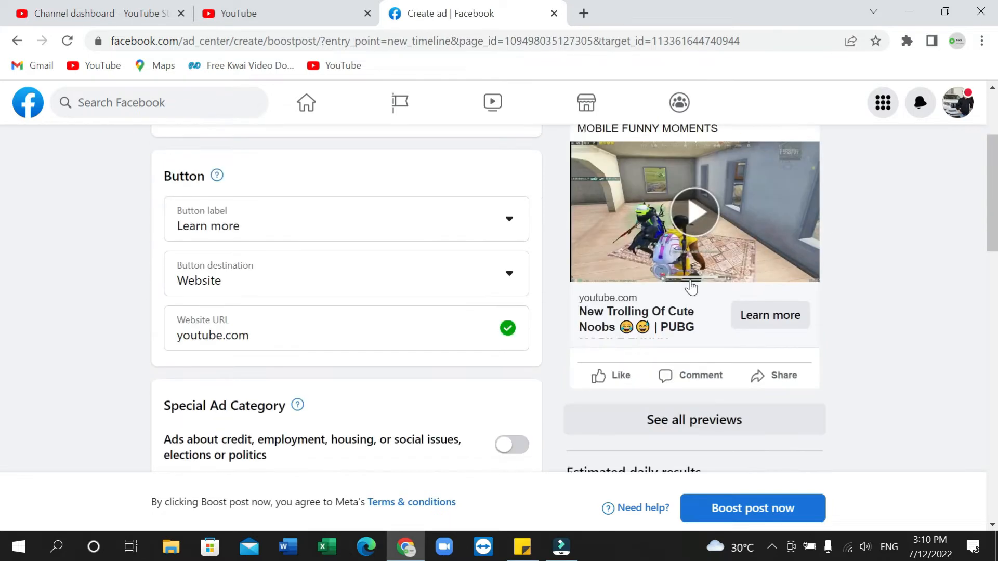
pyautogui.scroll(3, 692, 284)
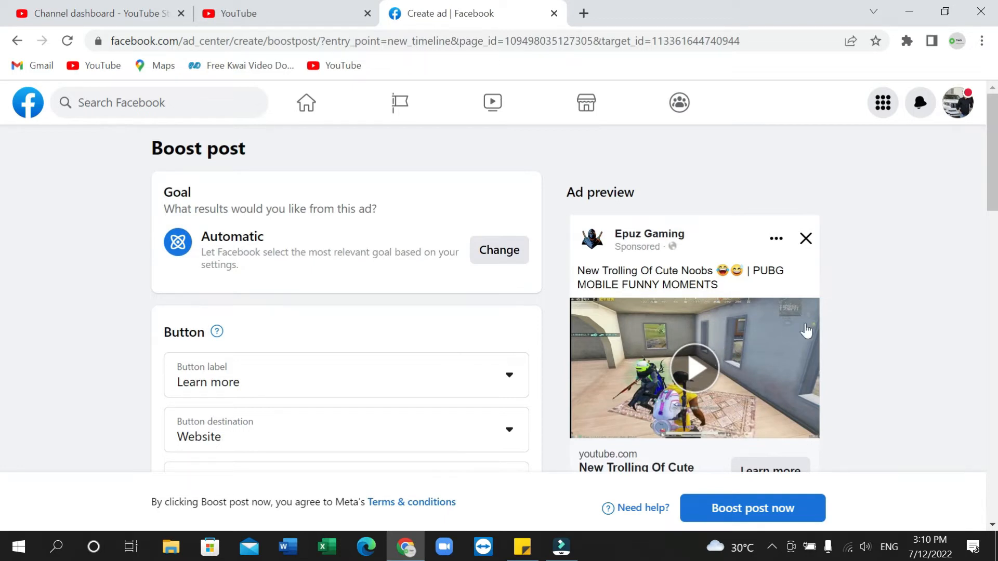
pyautogui.scroll(-1, 699, 354)
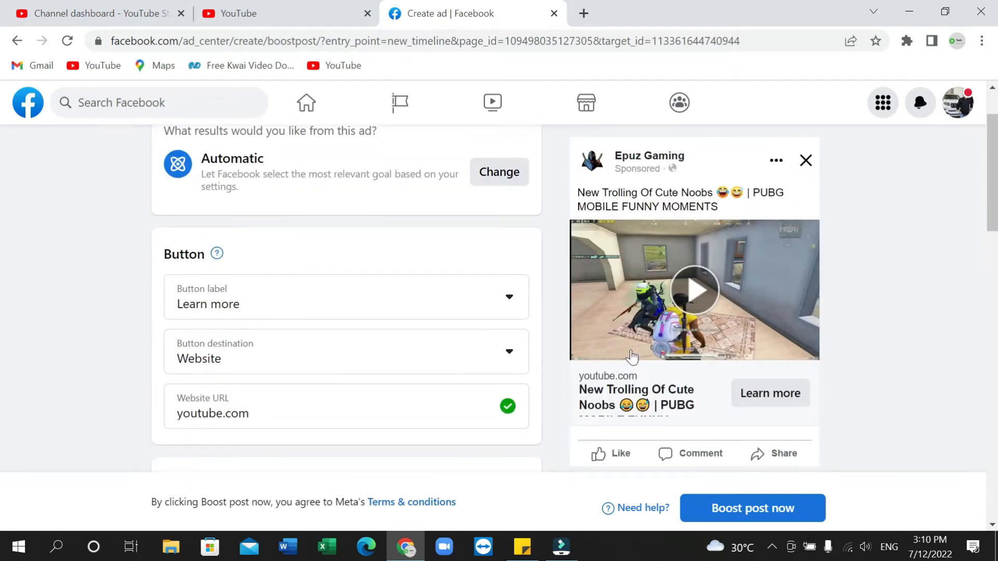
pyautogui.scroll(1, 274, 298)
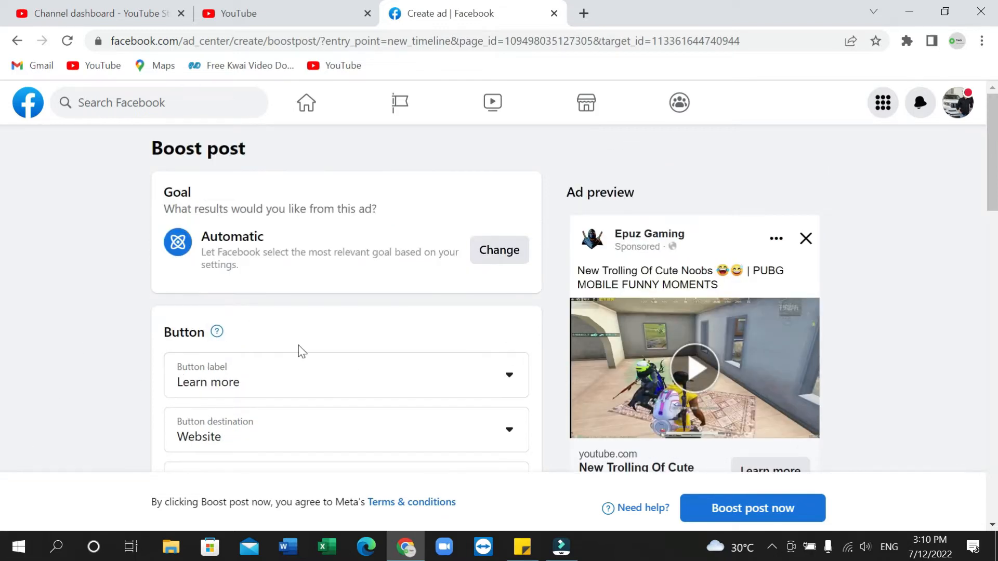
pyautogui.scroll(-2, 299, 350)
pyautogui.scroll(1, 114, 323)
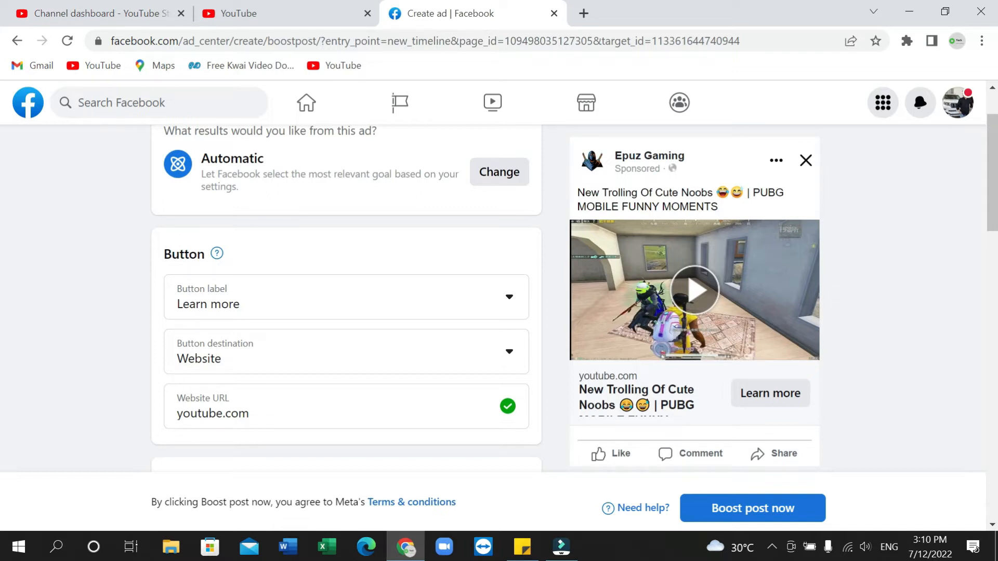
pyautogui.click(497, 174)
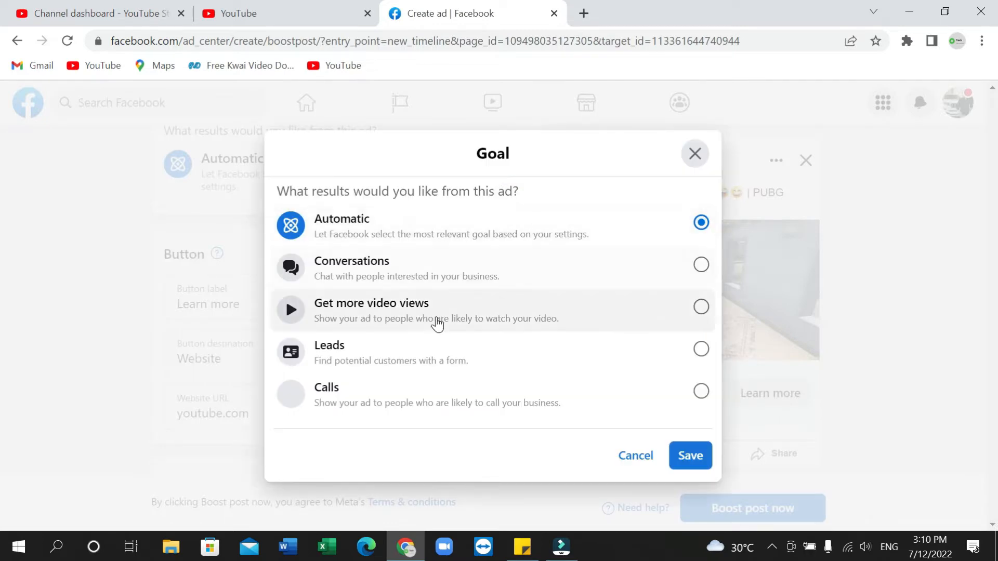
pyautogui.click(695, 154)
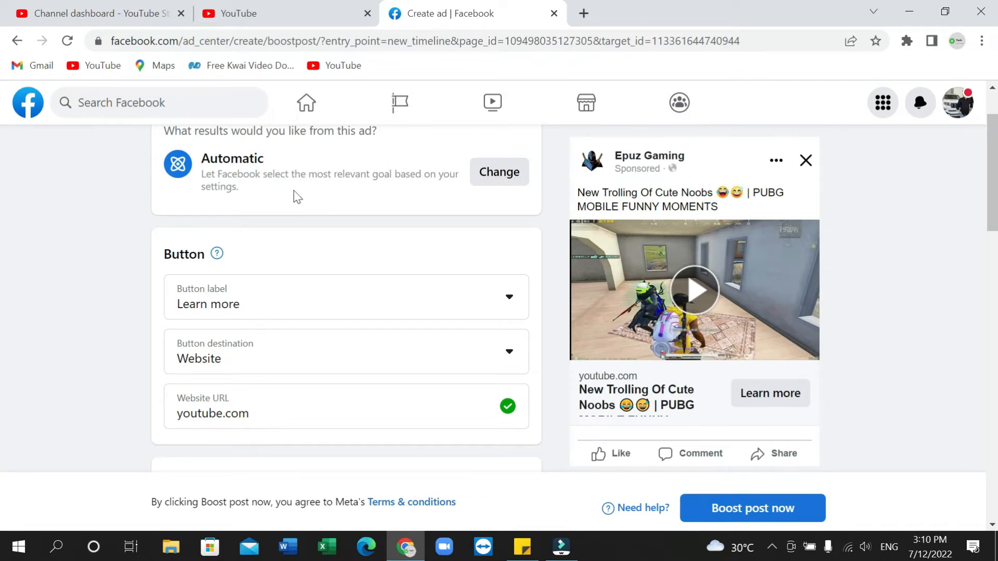
# Review the ad's button label, button destination and website URL settings without changing them, declining the incoming call
pyautogui.scroll(-1, 297, 197)
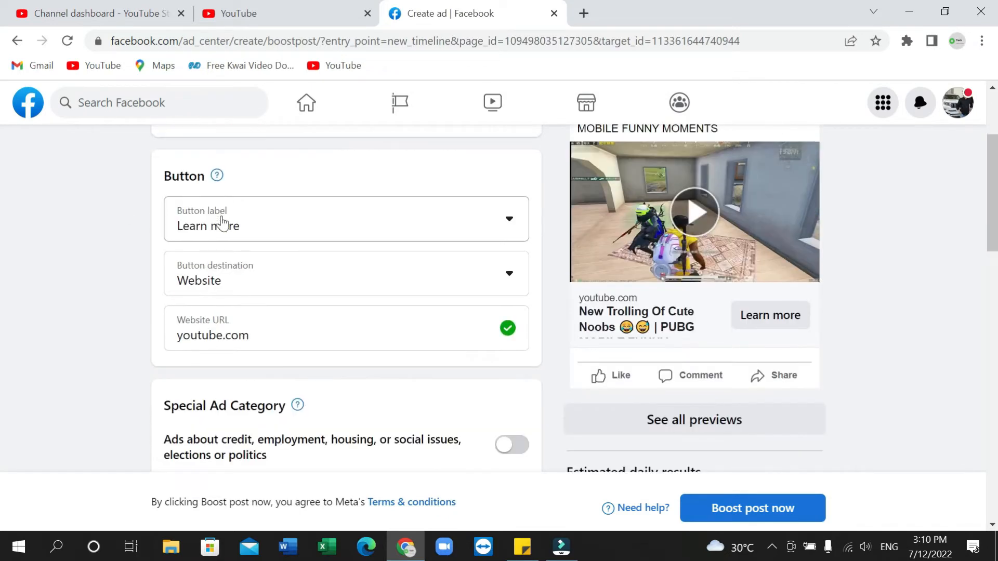
pyautogui.click(490, 216)
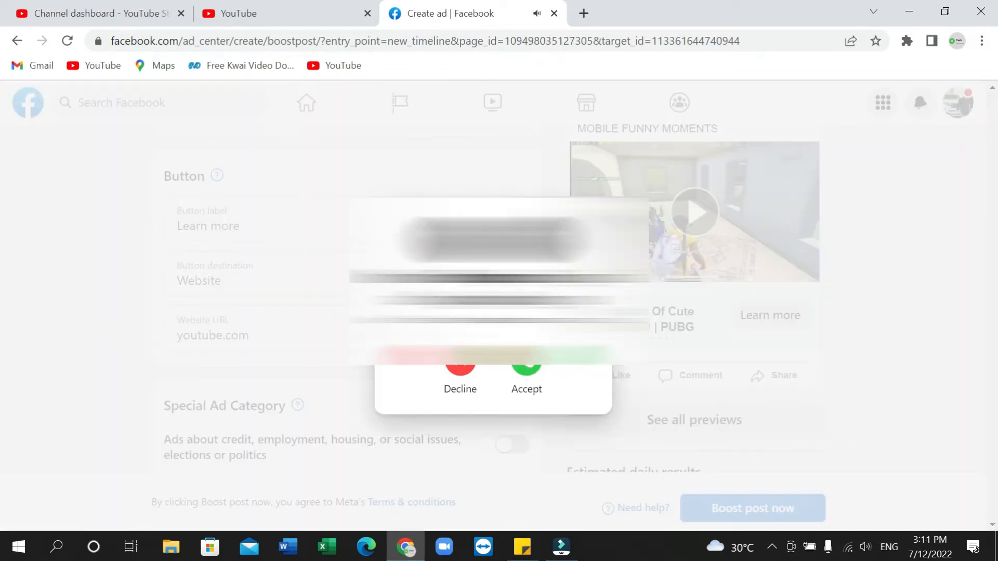
pyautogui.click(452, 369)
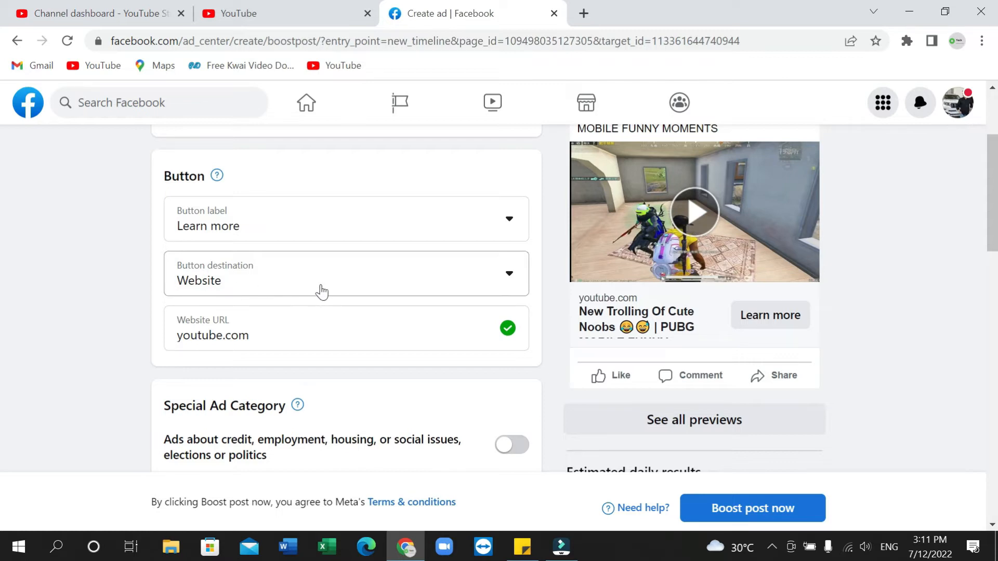
pyautogui.click(439, 287)
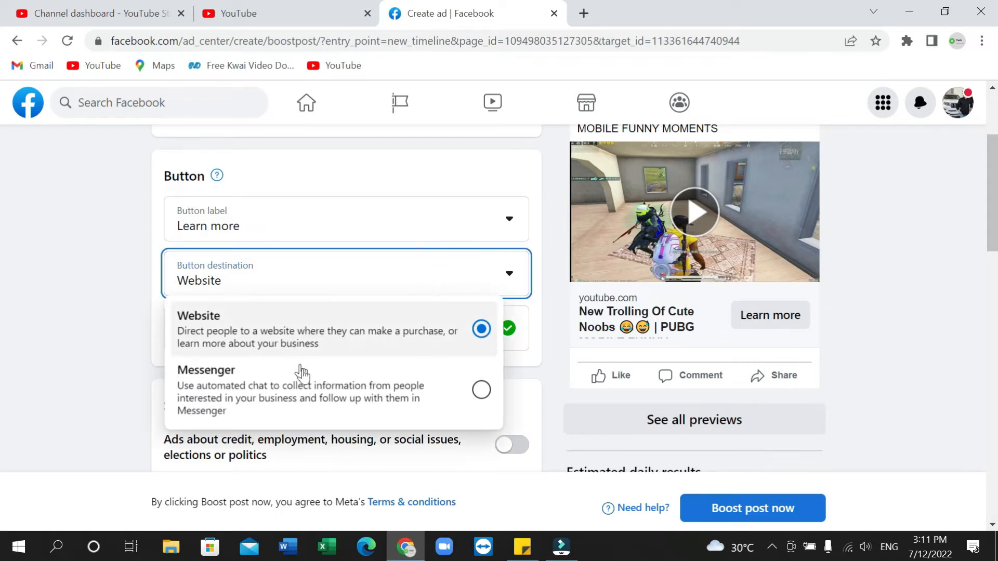
pyautogui.click(59, 316)
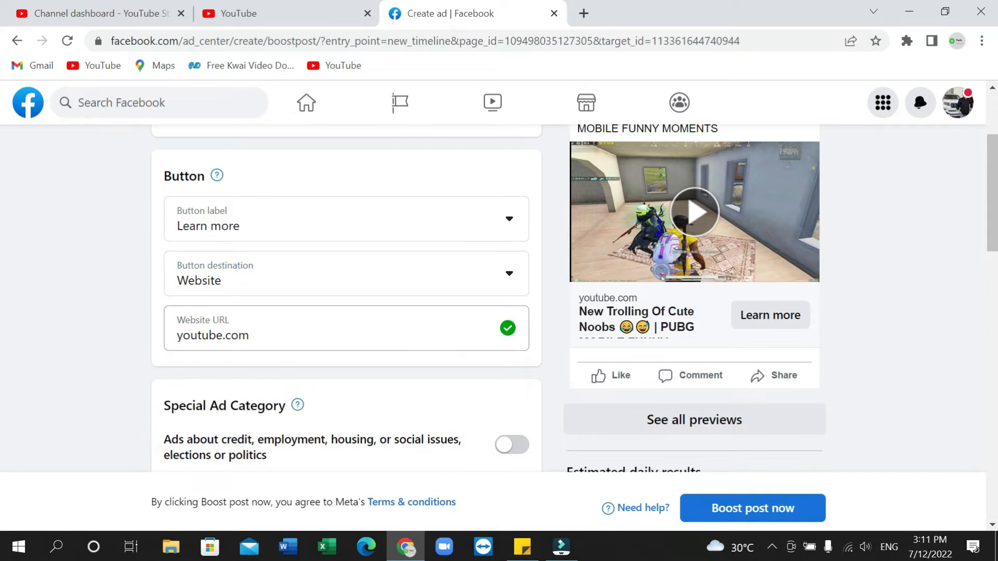
pyautogui.scroll(-3, 51, 304)
pyautogui.scroll(1, 60, 304)
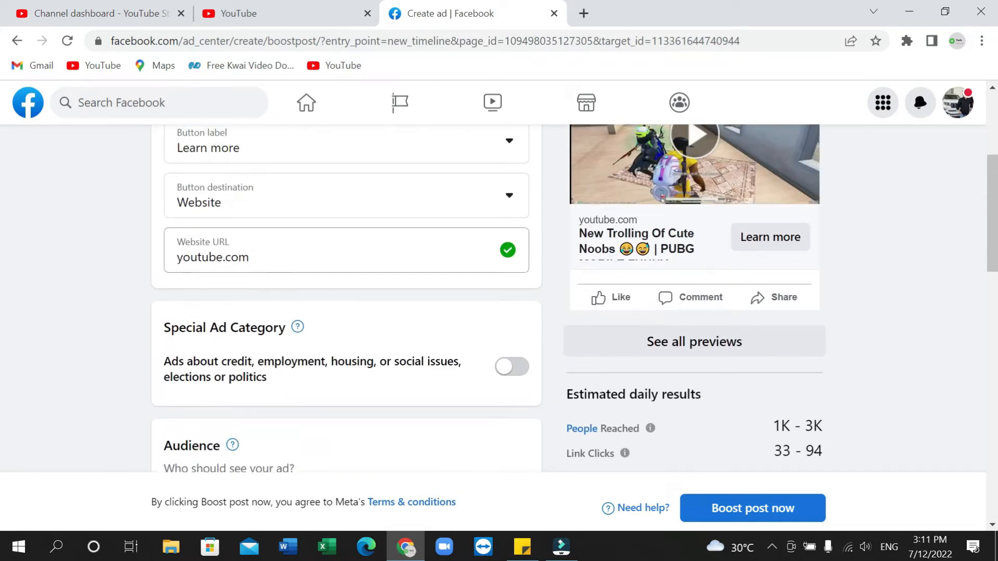
pyautogui.click(270, 258)
pyautogui.click(91, 290)
# Open the Smart audience details for editing, try the gender options and set the gender to Women
pyautogui.scroll(-2, 333, 296)
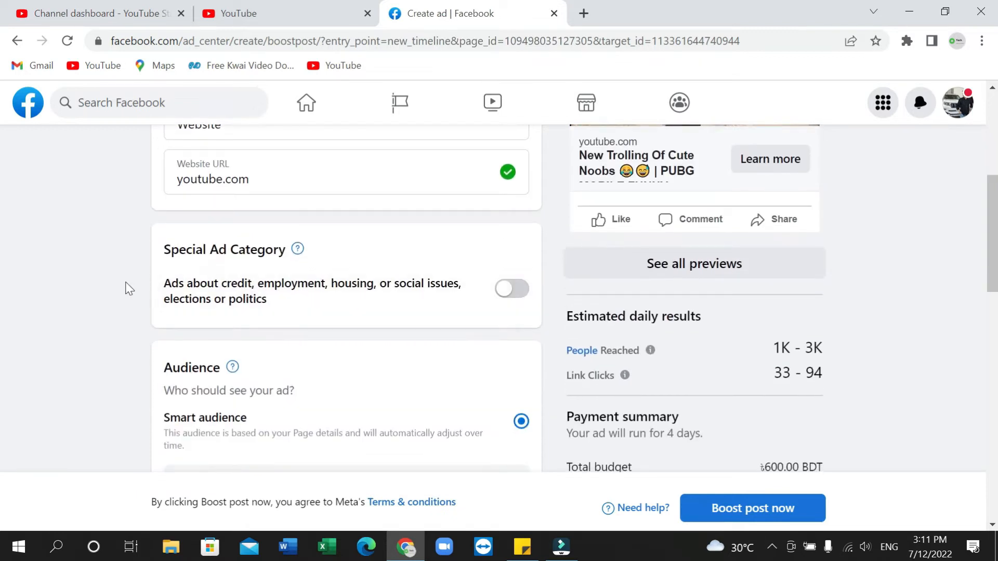
pyautogui.scroll(-3, 127, 285)
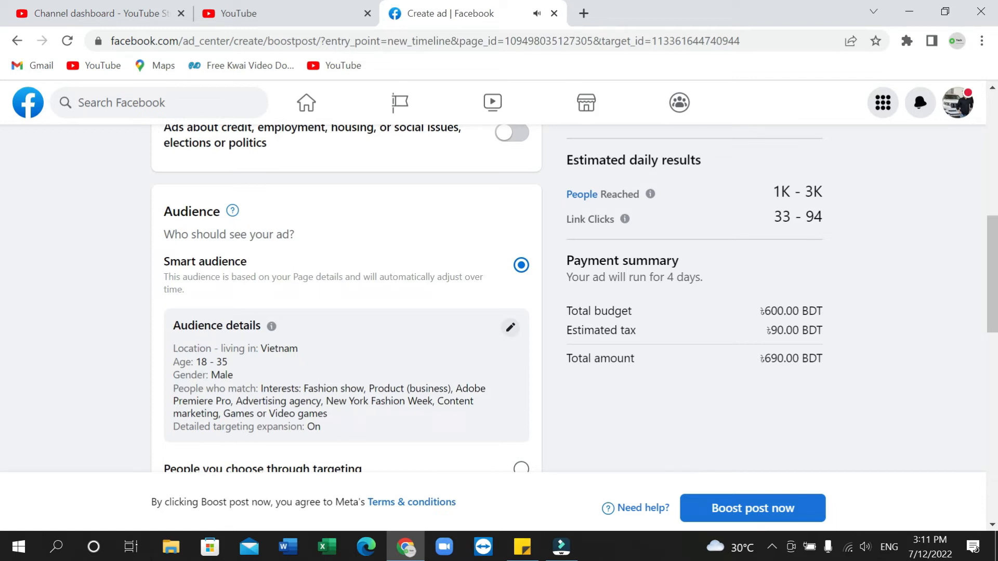
pyautogui.scroll(-3, 396, 348)
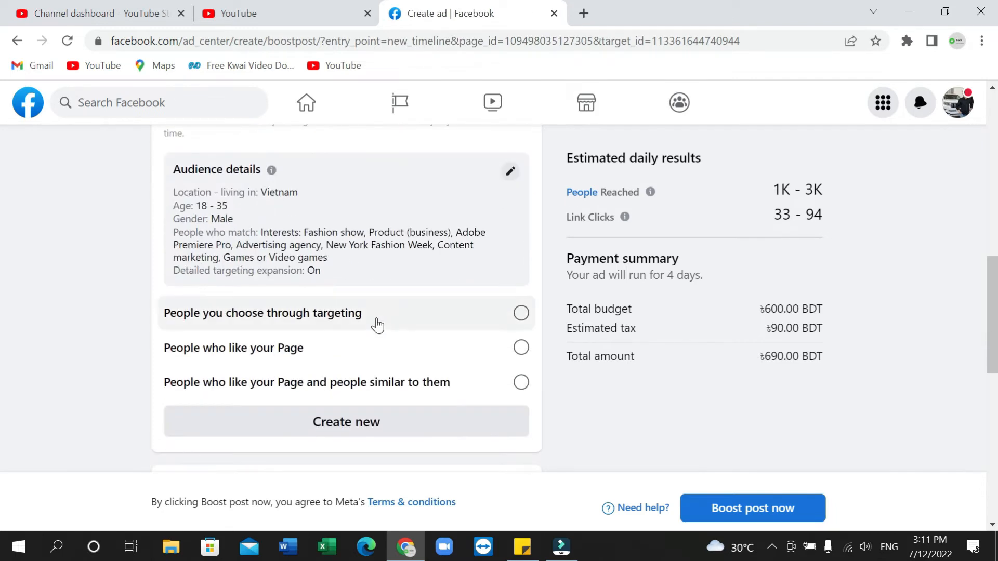
pyautogui.scroll(3, 379, 325)
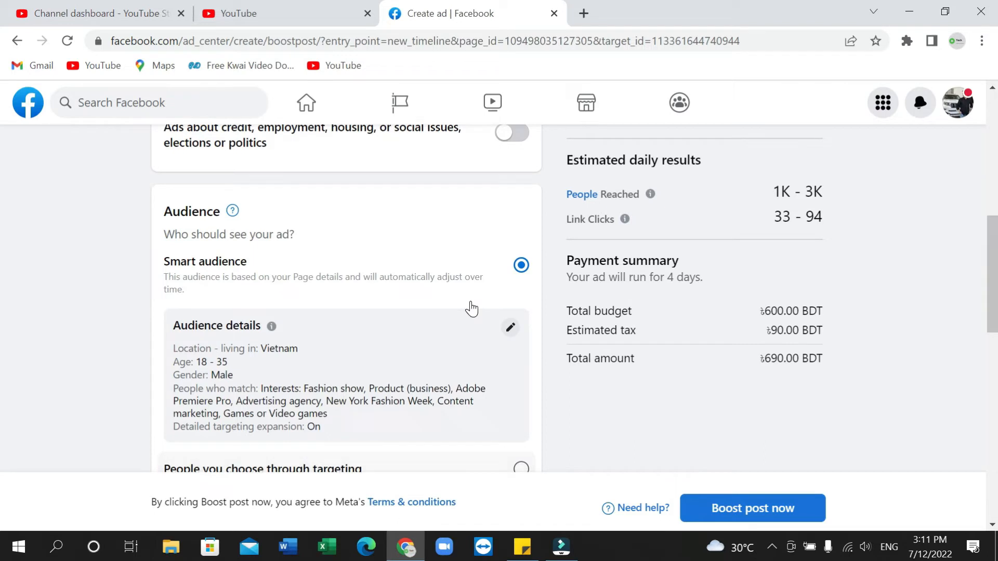
pyautogui.click(511, 329)
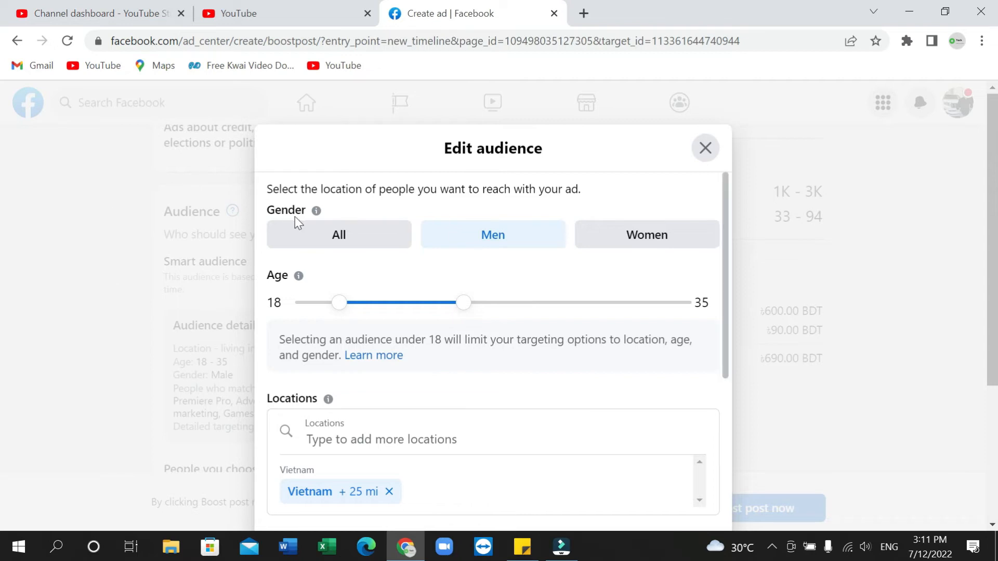
pyautogui.click(344, 237)
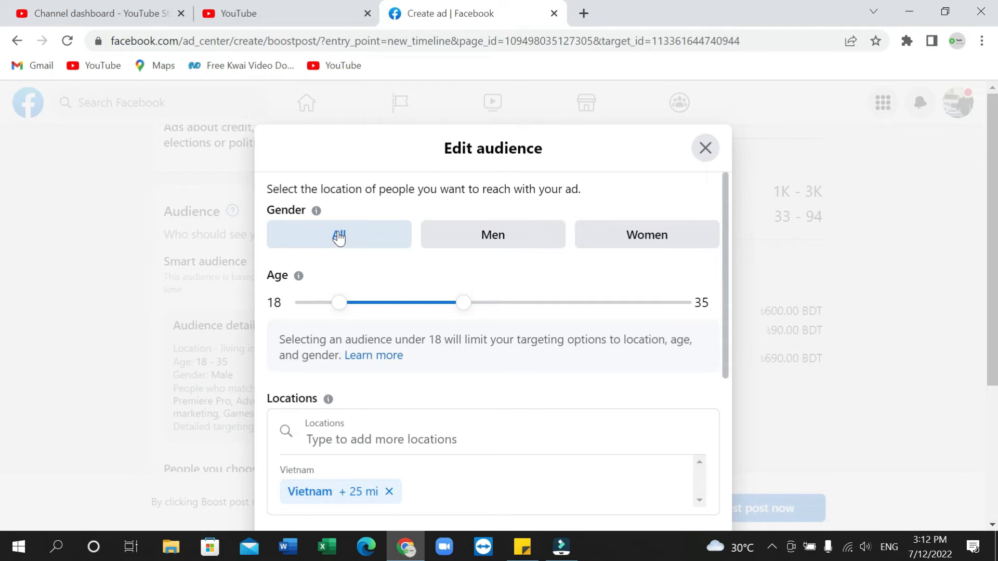
pyautogui.click(530, 244)
pyautogui.rightClick(528, 240)
pyautogui.click(521, 230)
pyautogui.click(679, 241)
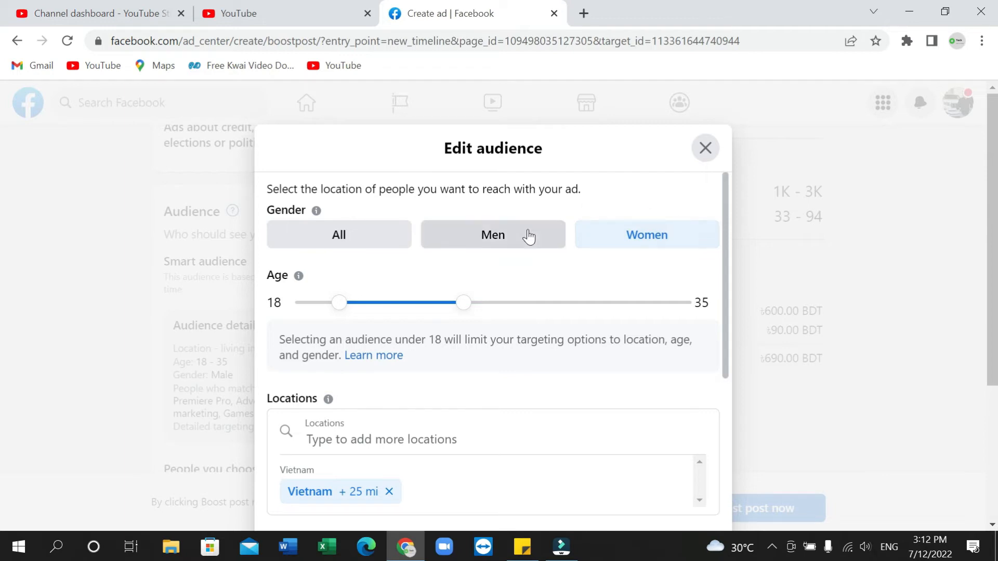
# Try out the minimum age handle of the audience's age range
pyautogui.scroll(-1, 522, 250)
pyautogui.scroll(-1, 519, 245)
pyautogui.scroll(2, 516, 243)
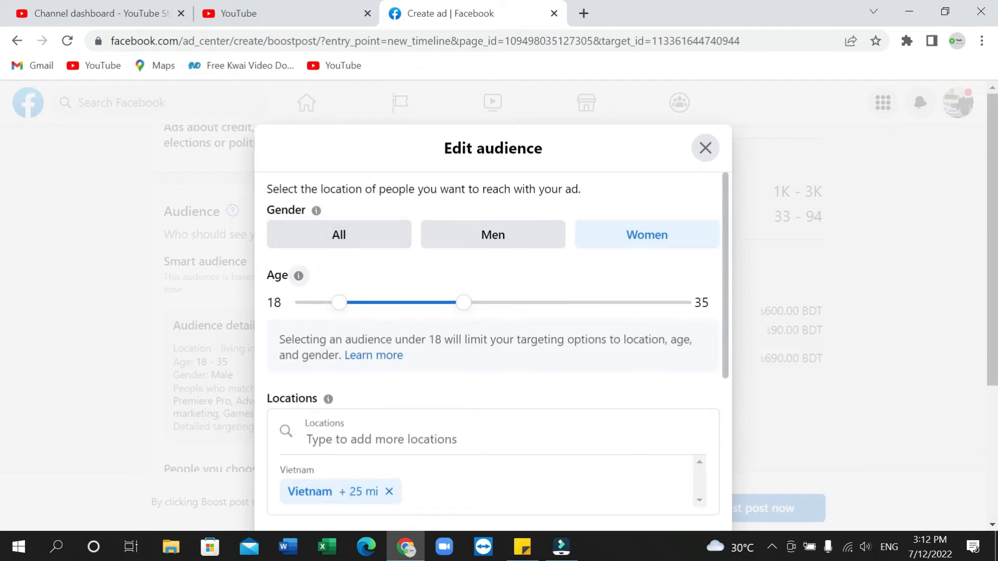
pyautogui.moveTo(339, 308)
pyautogui.mouseDown()
pyautogui.moveTo(301, 296)
pyautogui.moveTo(345, 310)
pyautogui.moveTo(337, 304)
pyautogui.mouseUp()
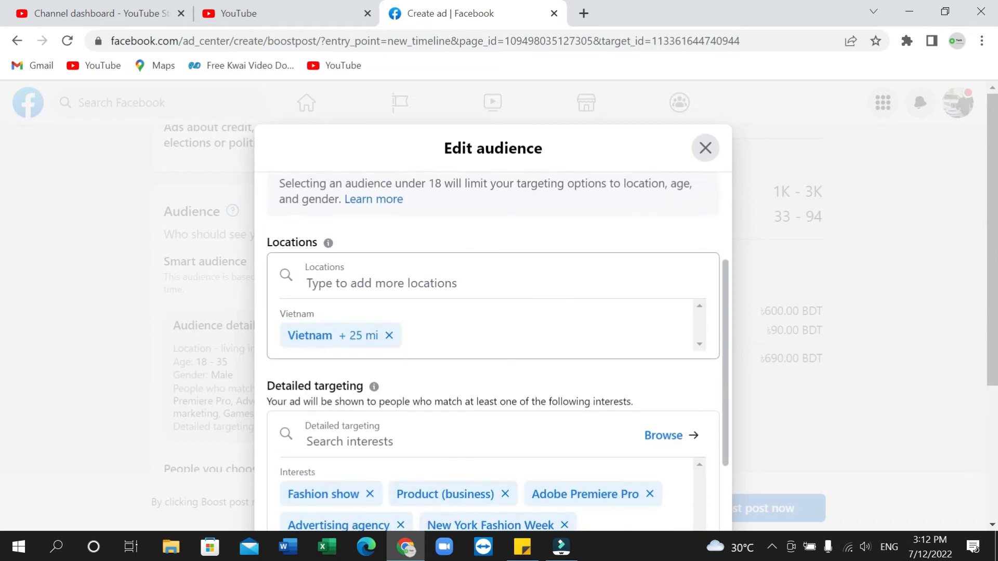
# Replace Vietnam with the country India as the audience's target location
pyautogui.click(388, 337)
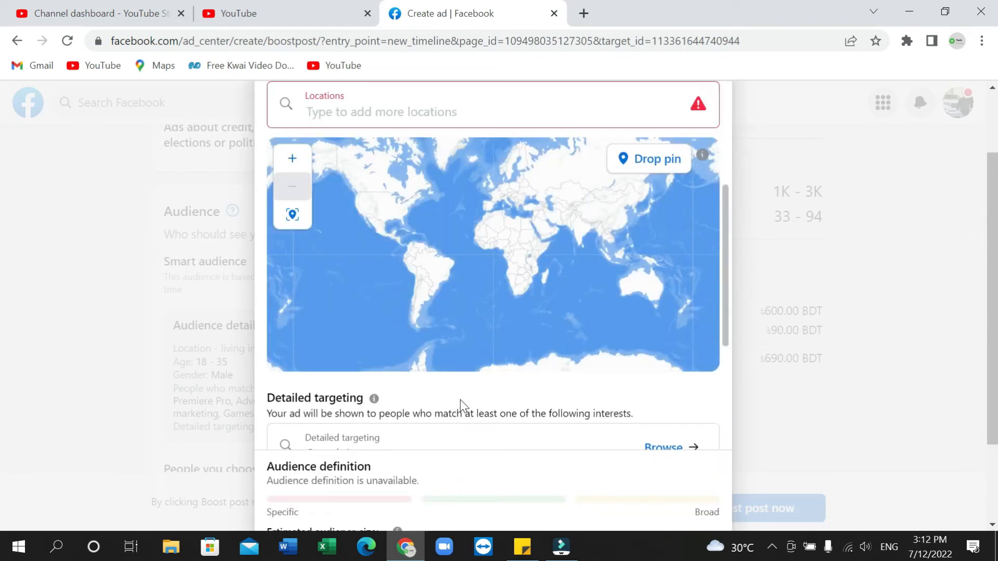
pyautogui.click(374, 118)
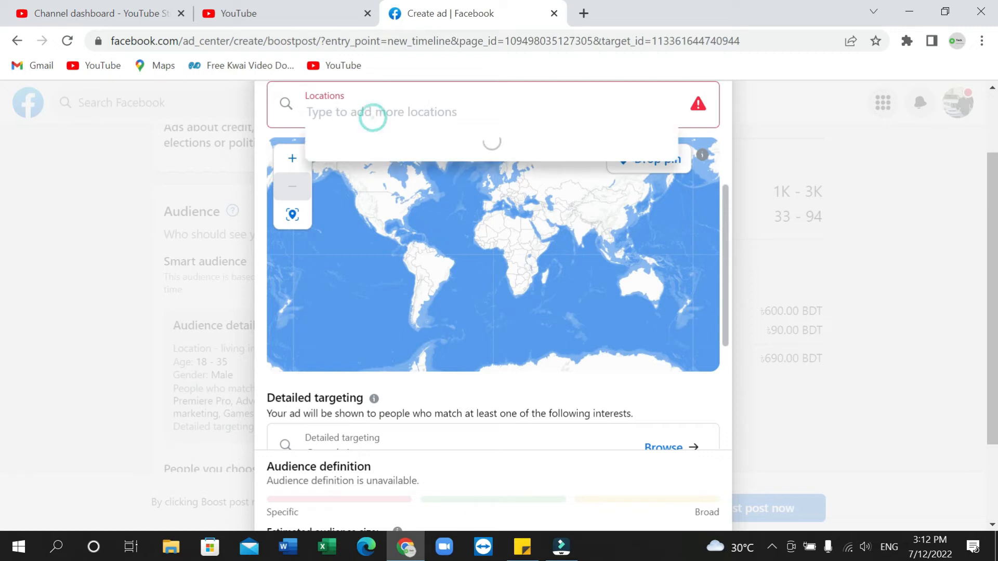
pyautogui.write('india')
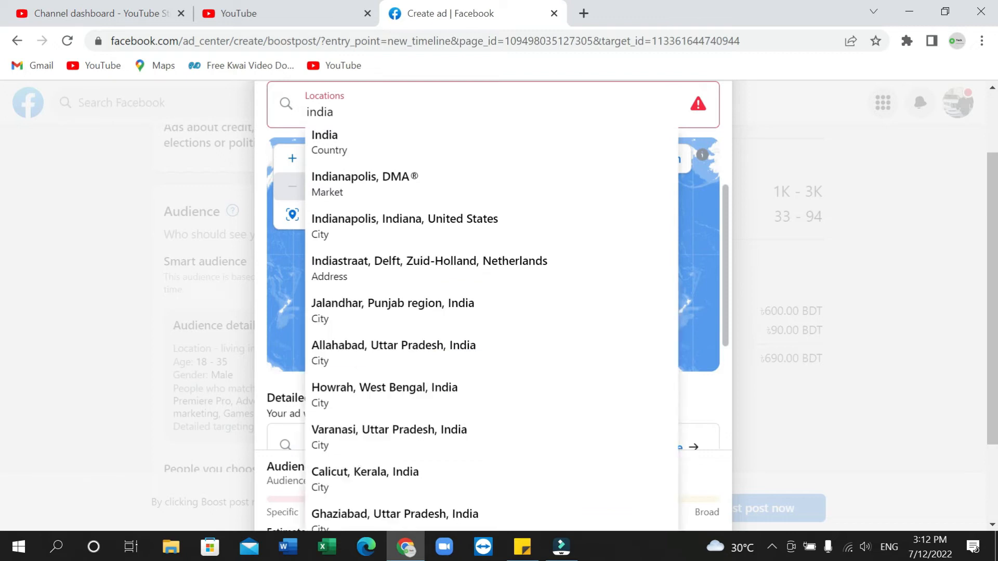
pyautogui.click(367, 138)
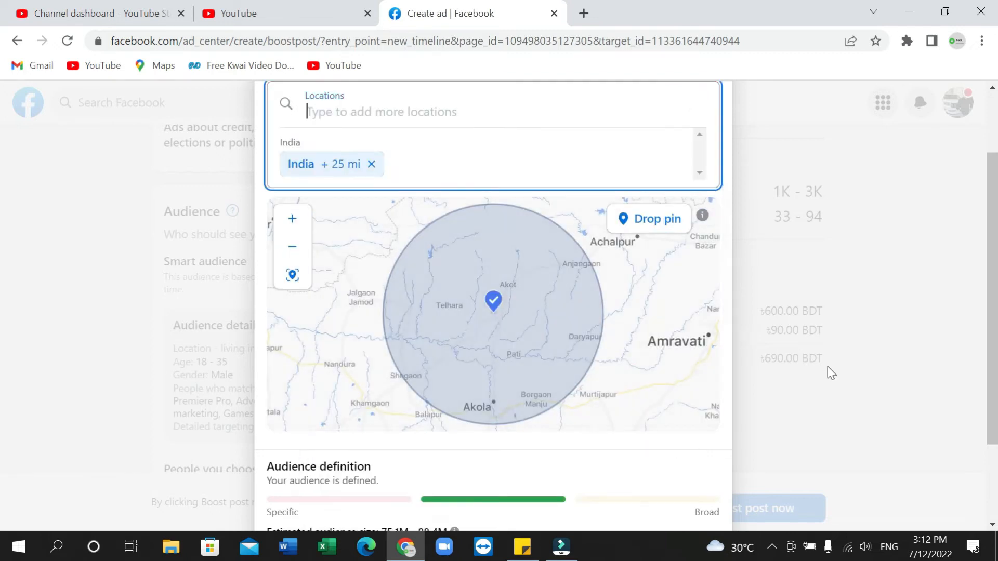
pyautogui.click(881, 408)
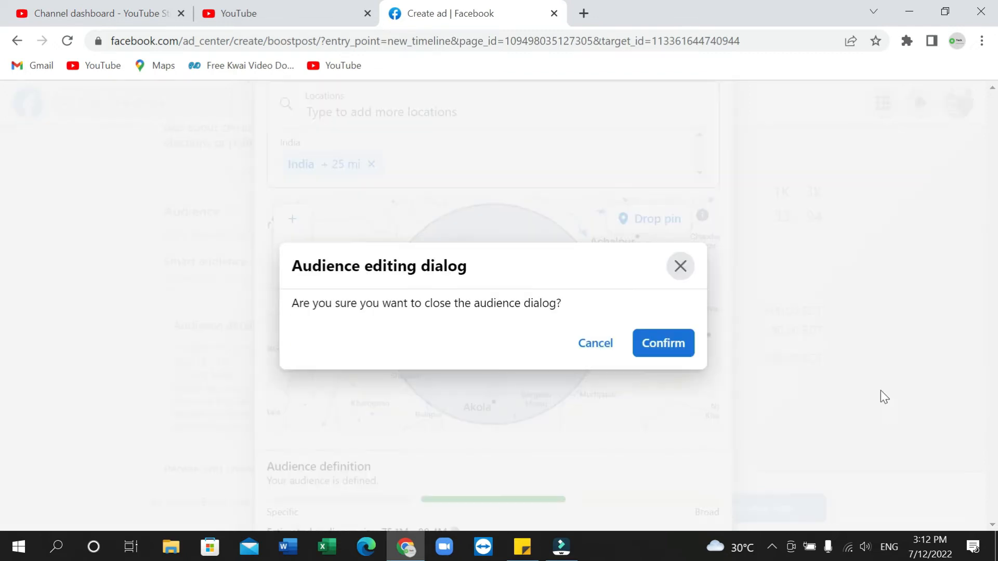
# Keep the audience editor open and examine the India target location, its map and the detailed targeting section
pyautogui.click(606, 337)
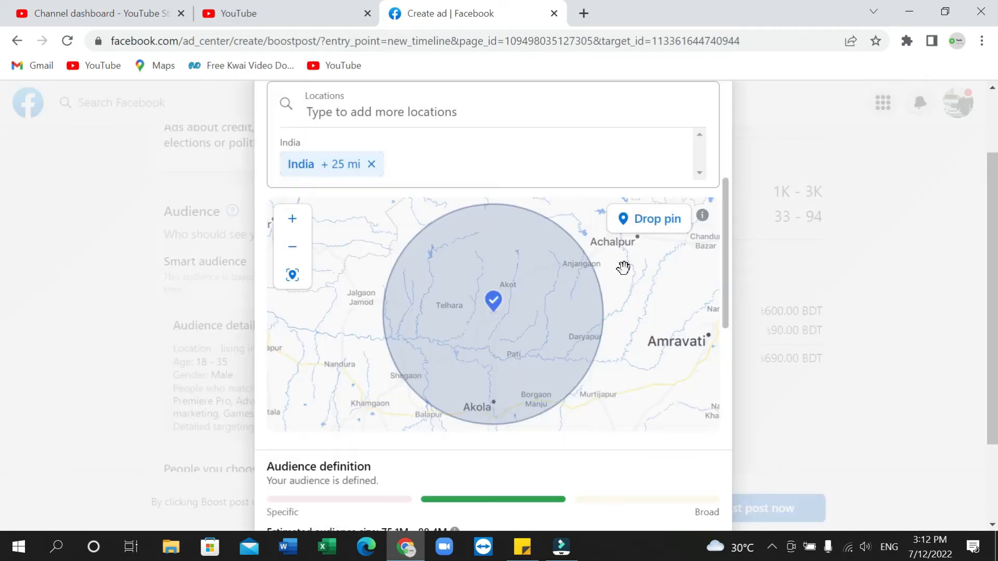
pyautogui.scroll(-2, 531, 191)
pyautogui.scroll(3, 520, 200)
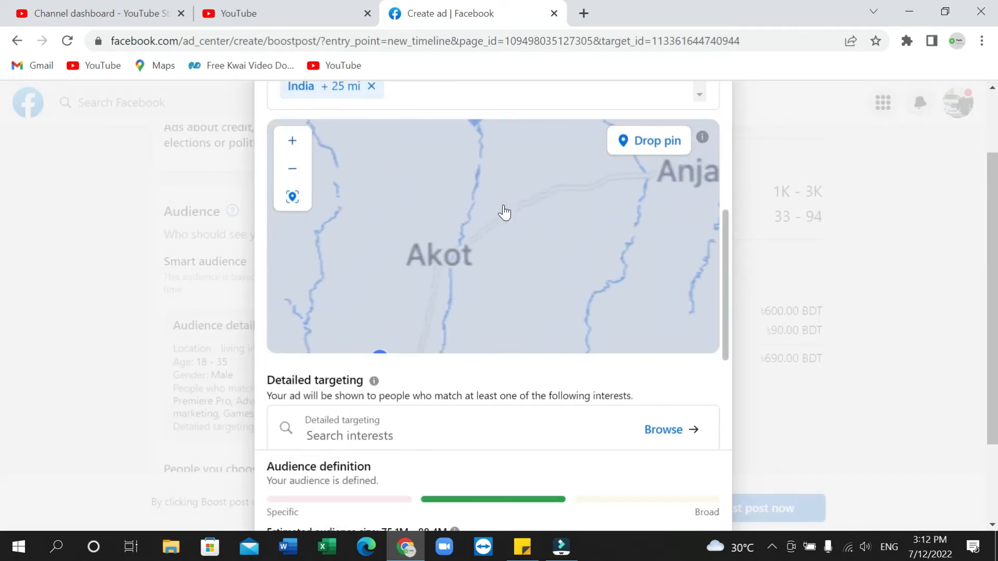
pyautogui.moveTo(722, 316); pyautogui.dragTo(738, 241)
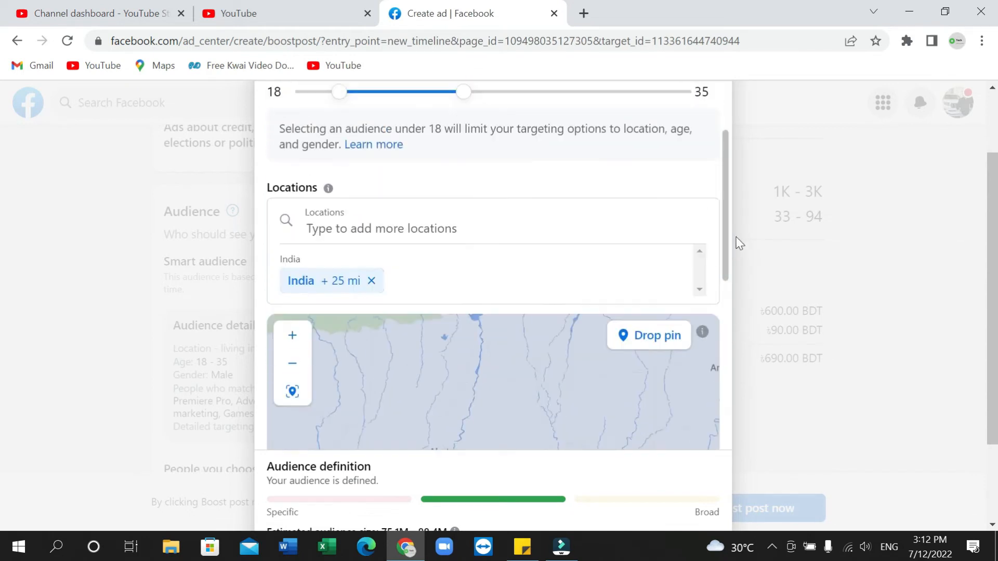
pyautogui.click(458, 281)
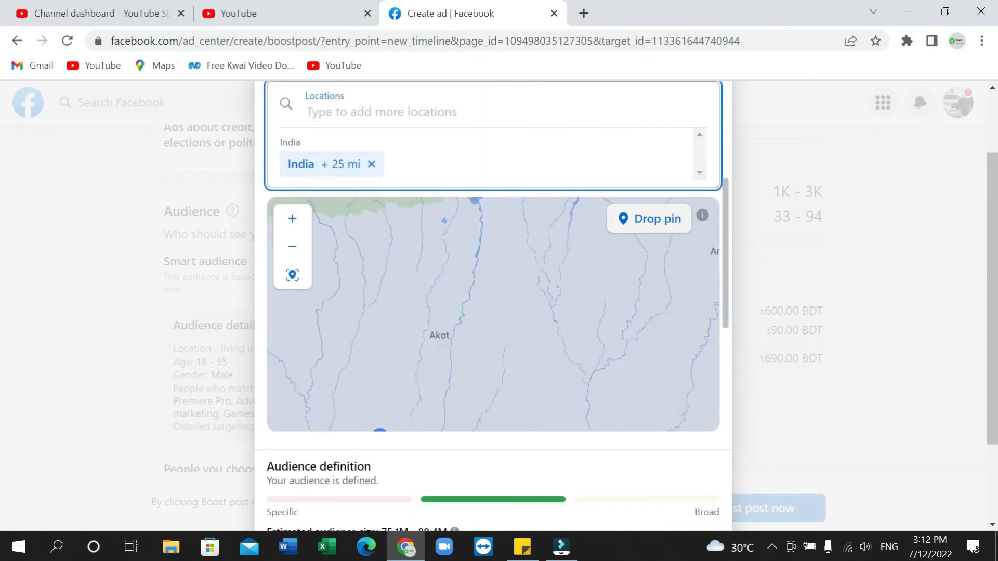
pyautogui.moveTo(727, 262); pyautogui.dragTo(764, 379)
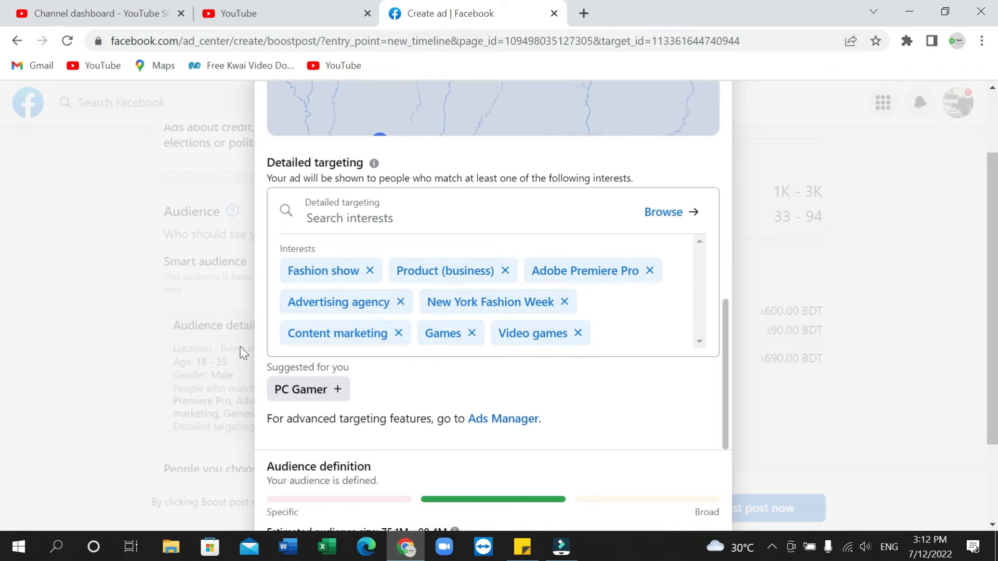
# Remove Fashion show, Product (business), Adobe Premiere Pro and Advertising agency from the audience's detailed targeting interests
pyautogui.click(370, 271)
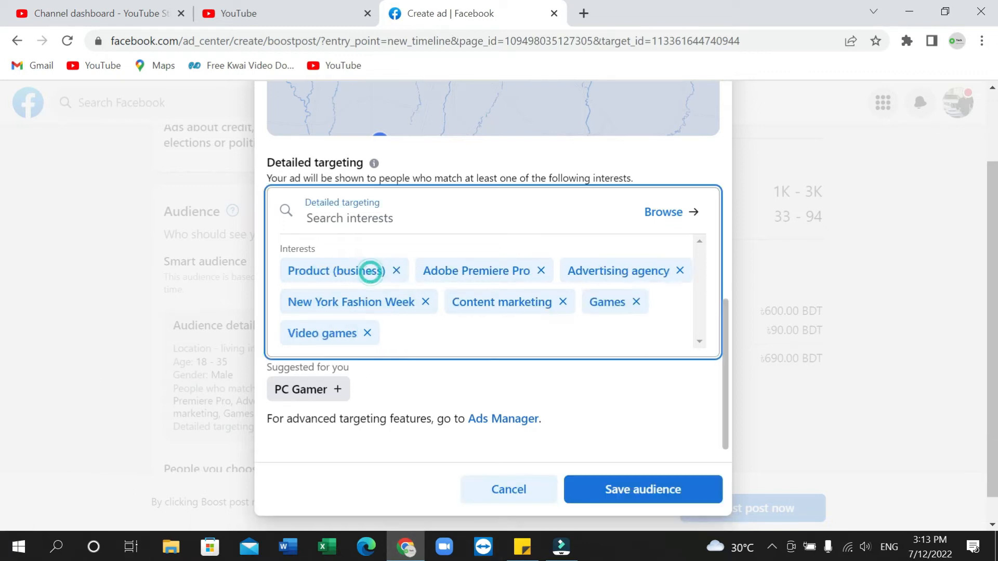
pyautogui.click(395, 276)
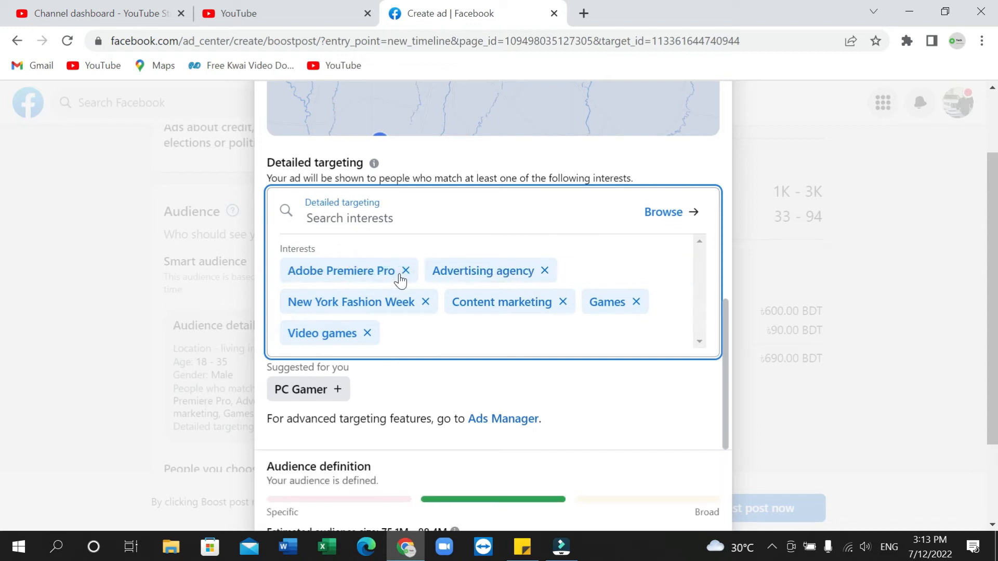
pyautogui.click(401, 273)
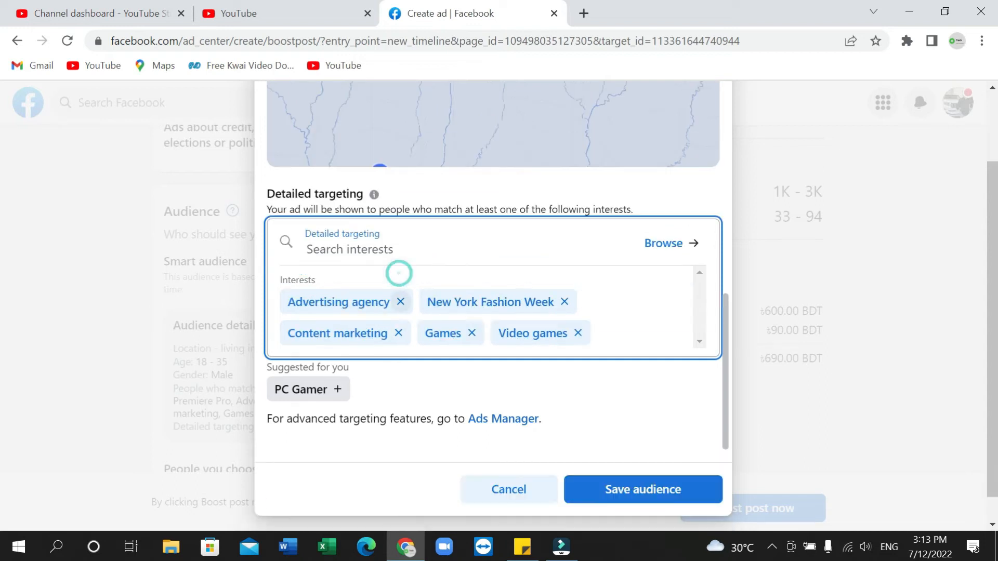
pyautogui.click(400, 302)
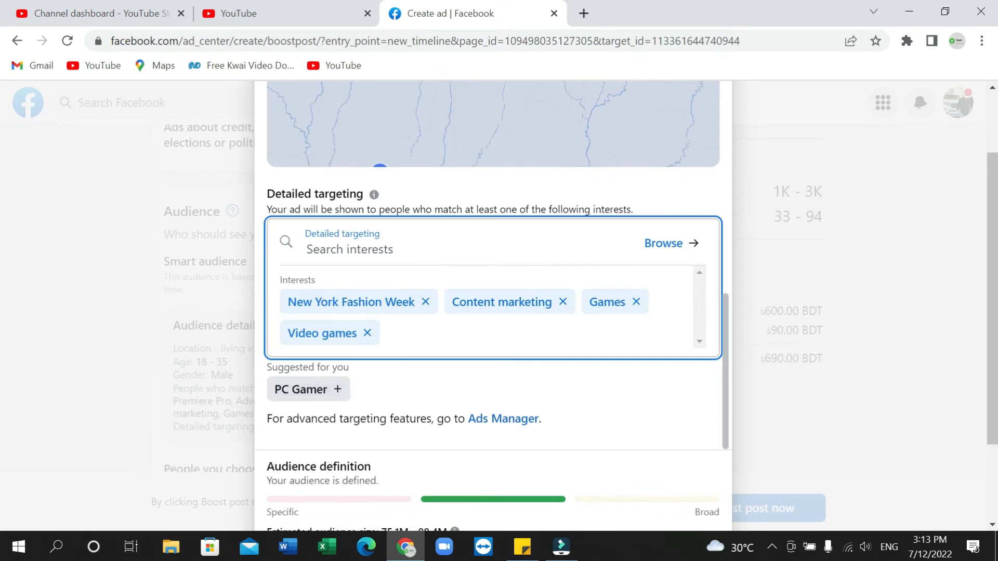
# Add the suggested PC Gamer entry to detailed targeting and remove the New York Fashion Week and Content marketing interests
pyautogui.click(337, 389)
pyautogui.click(338, 390)
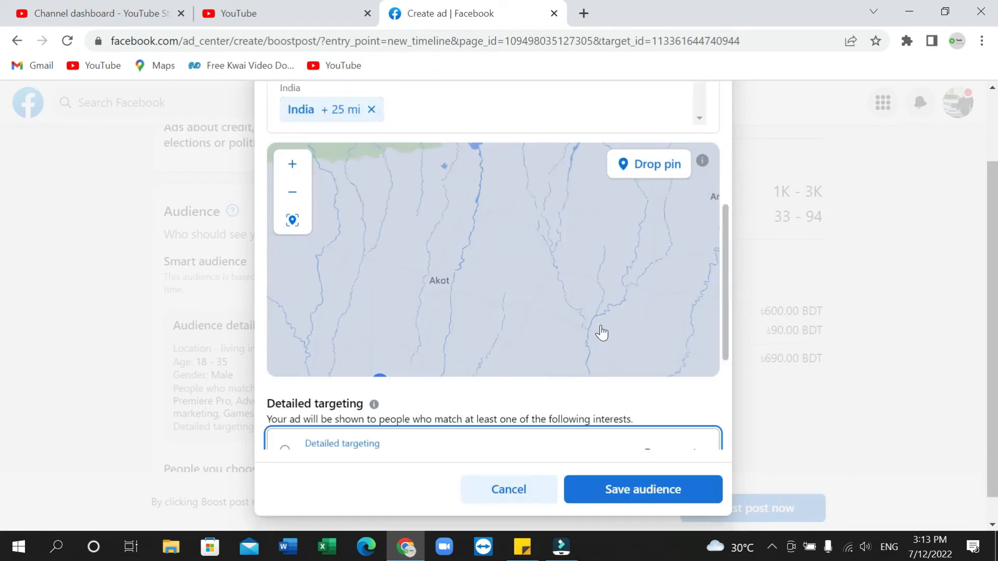
pyautogui.scroll(-4, 585, 412)
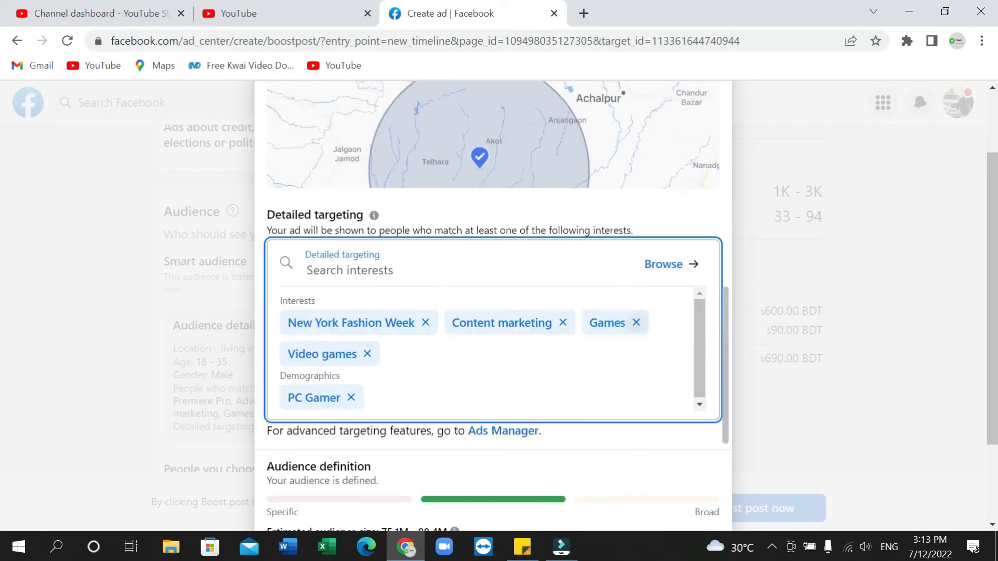
pyautogui.click(426, 310)
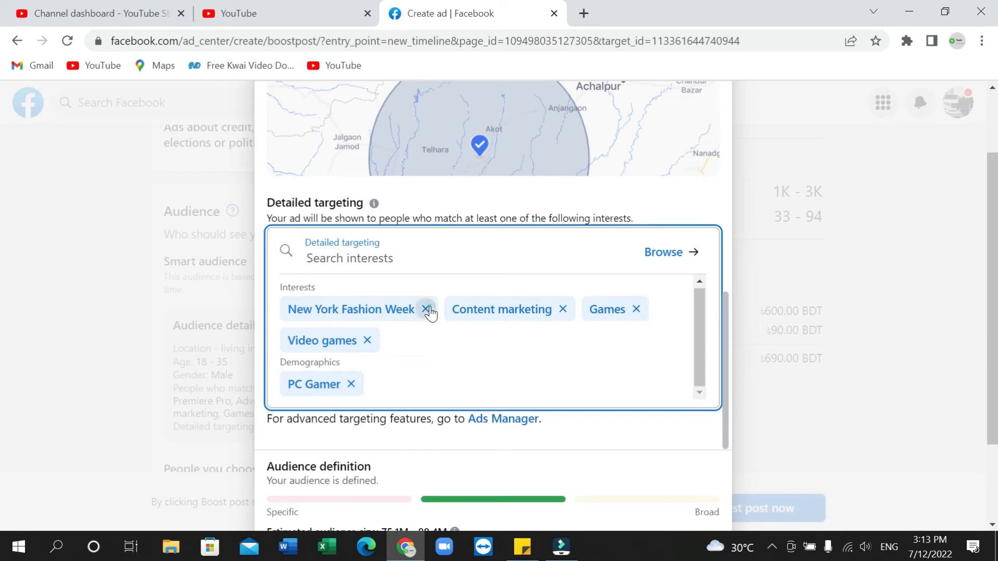
pyautogui.click(399, 342)
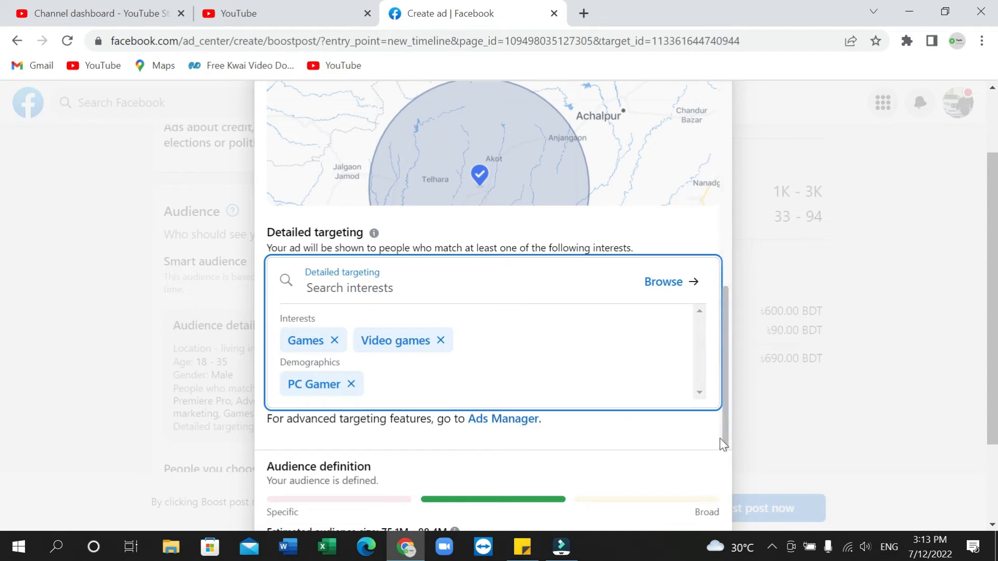
# Close the audience editor without saving and select the People you choose through targeting audience for the boost
pyautogui.click(815, 367)
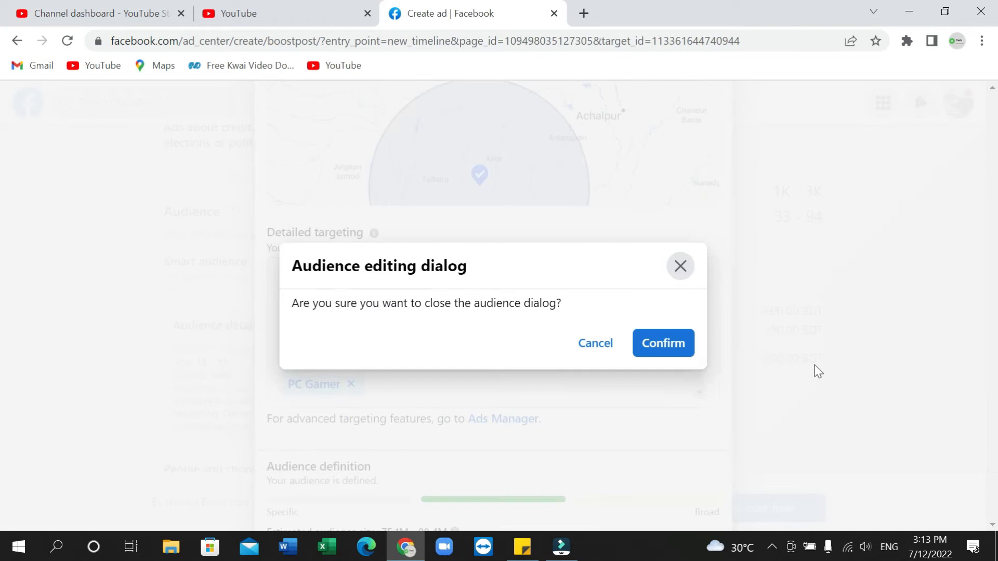
pyautogui.click(673, 345)
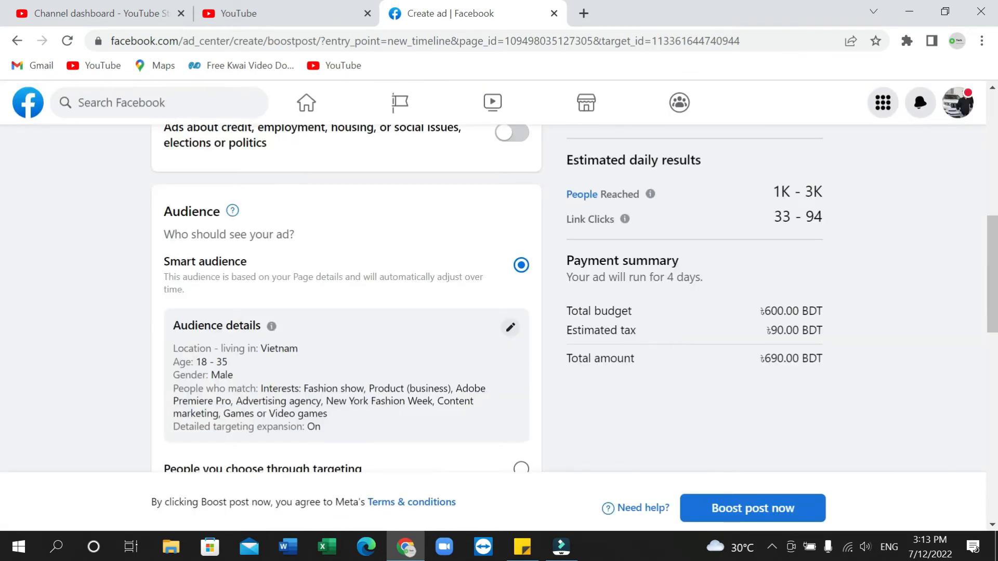
pyautogui.scroll(-3, 328, 401)
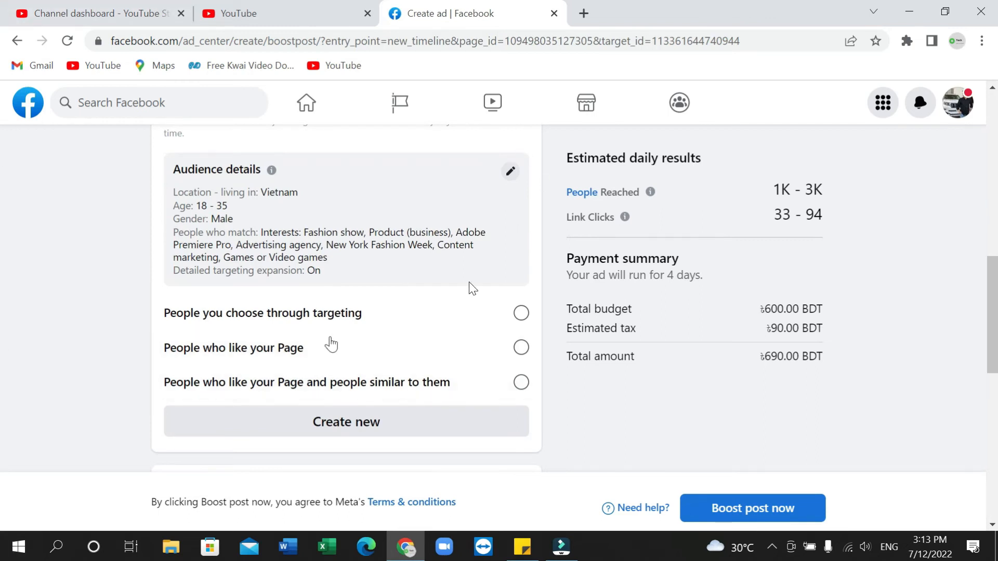
pyautogui.click(521, 313)
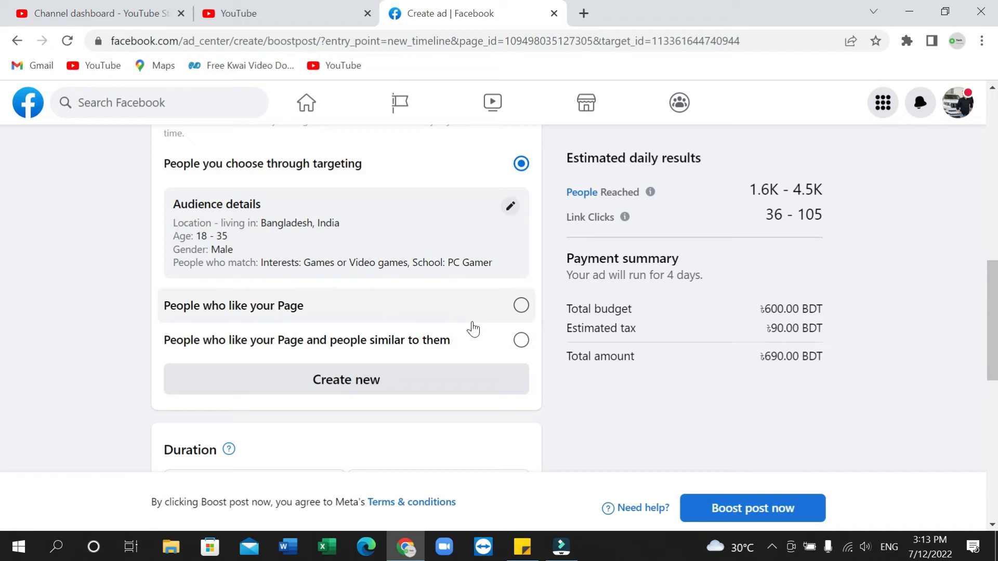
# Set the boost's duration to 5 days and check the end date calendar without picking another date
pyautogui.scroll(-5, 312, 335)
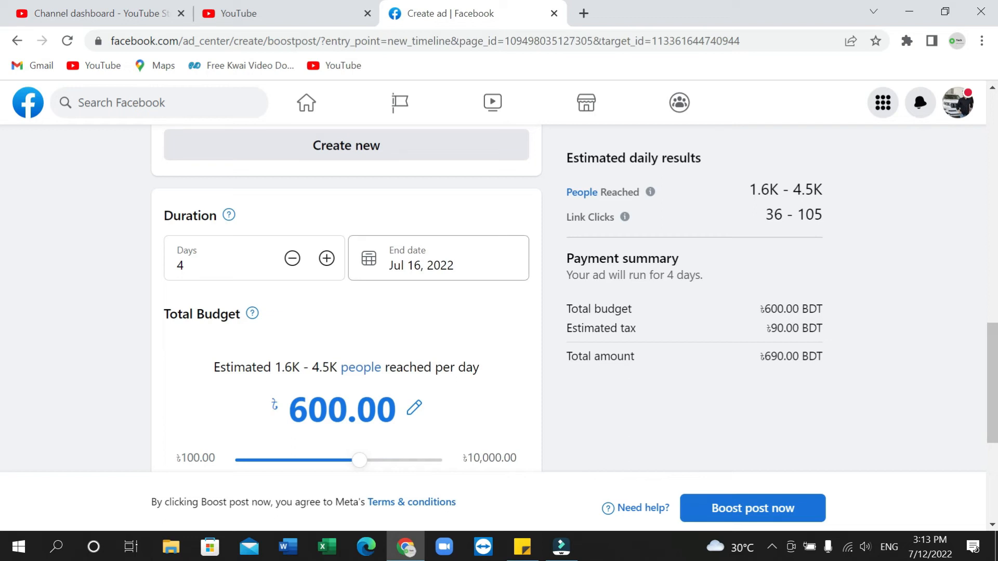
pyautogui.click(327, 258)
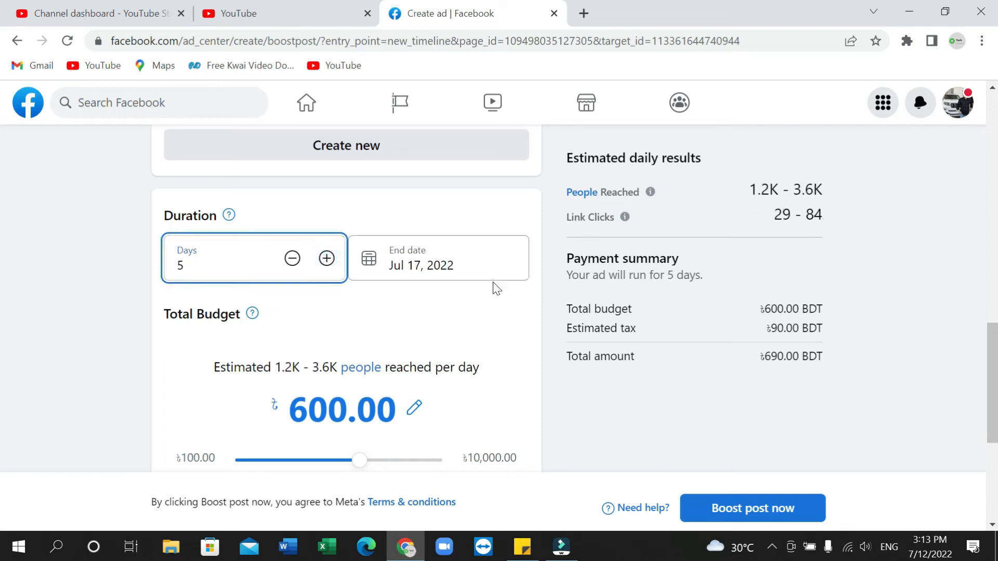
pyautogui.click(447, 265)
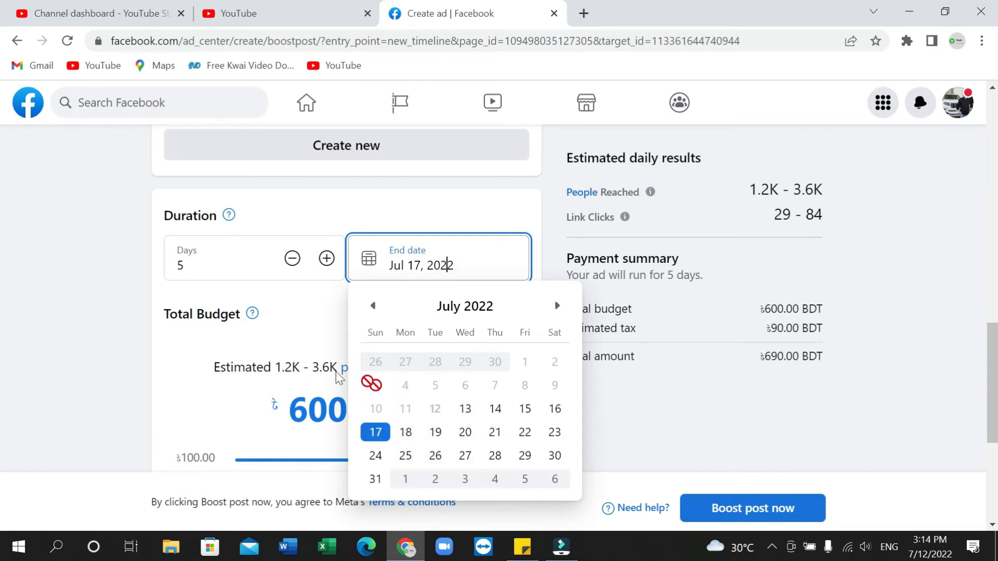
pyautogui.click(92, 345)
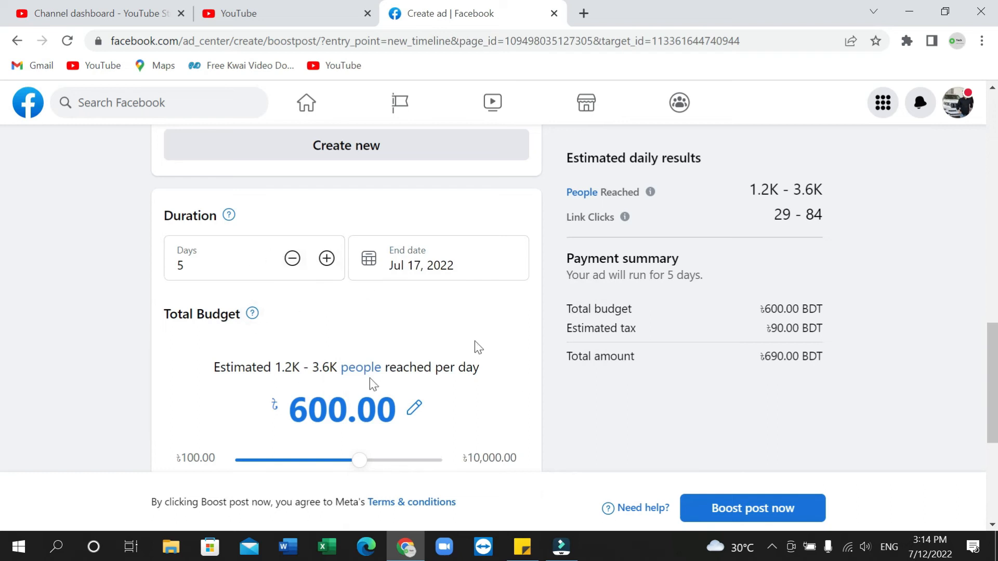
# Try total budgets of 900 and 3,000 BDT for the boost and return the budget to 600 BDT
pyautogui.scroll(-3, 147, 346)
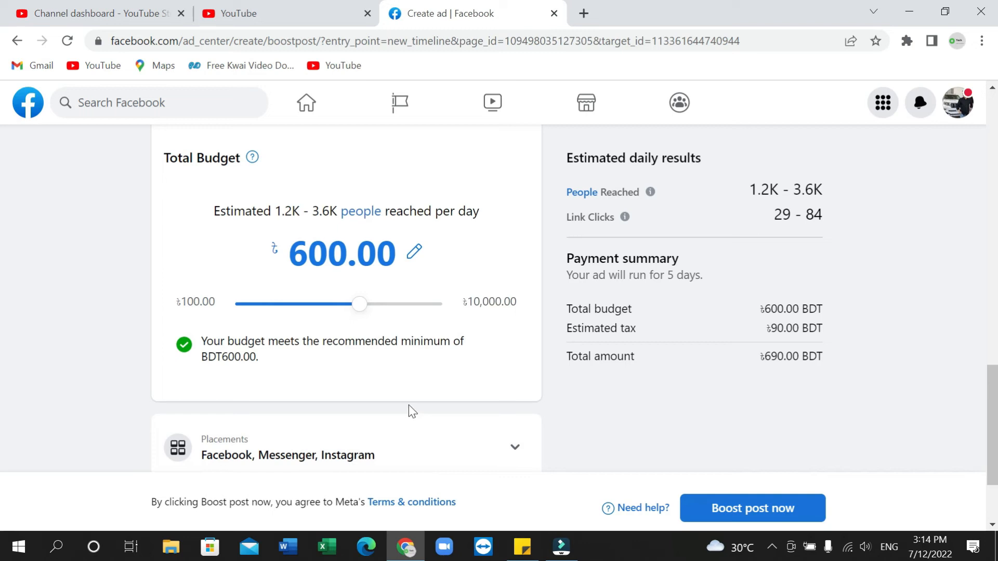
pyautogui.click(363, 304)
pyautogui.moveTo(363, 308); pyautogui.dragTo(385, 305)
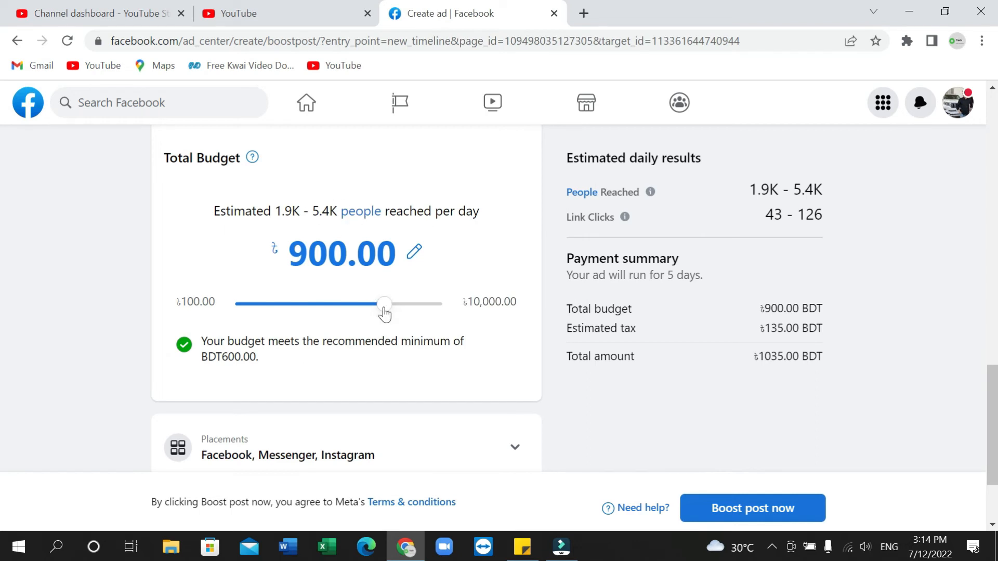
pyautogui.moveTo(386, 309); pyautogui.dragTo(412, 308)
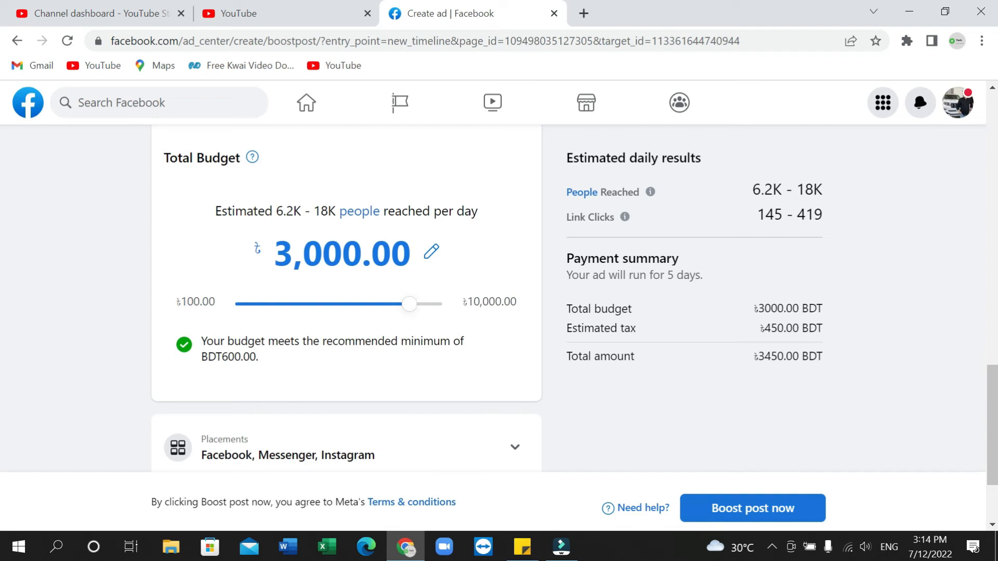
pyautogui.moveTo(411, 312); pyautogui.dragTo(364, 317)
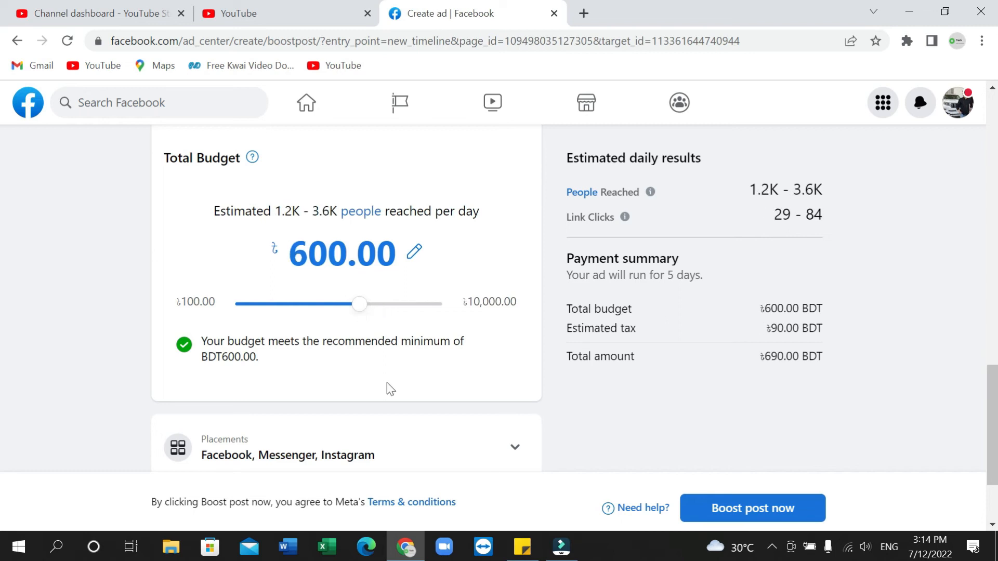
# Review the boost's duration, total budget, placements, Meta Pixel and payment method settings
pyautogui.scroll(-2, 387, 387)
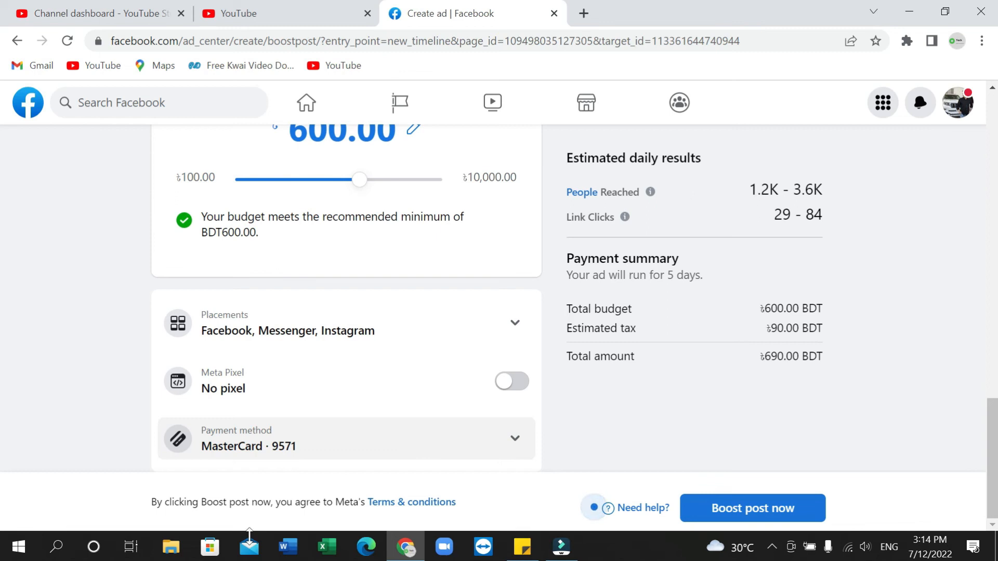
pyautogui.scroll(3, 916, 252)
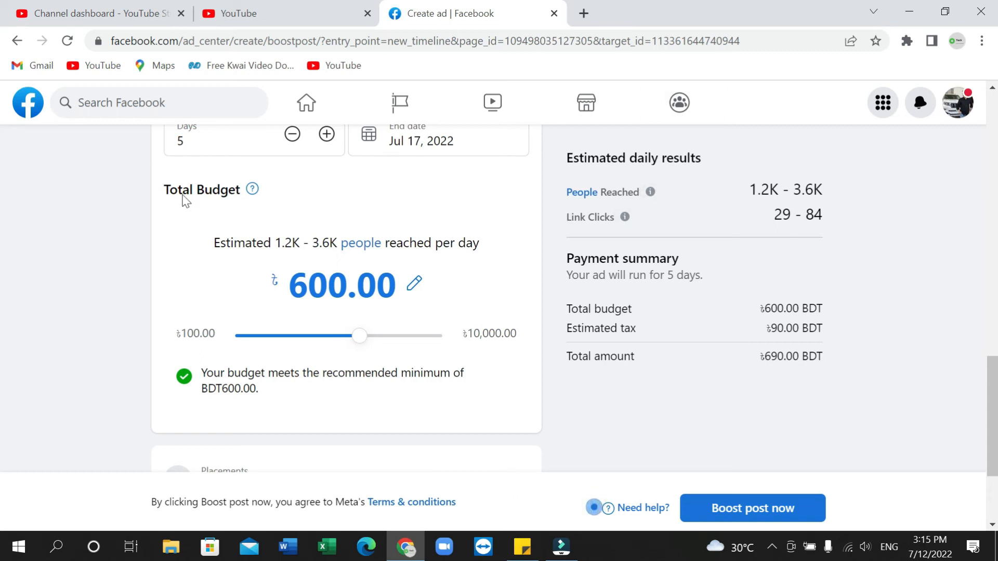
pyautogui.scroll(2, 187, 198)
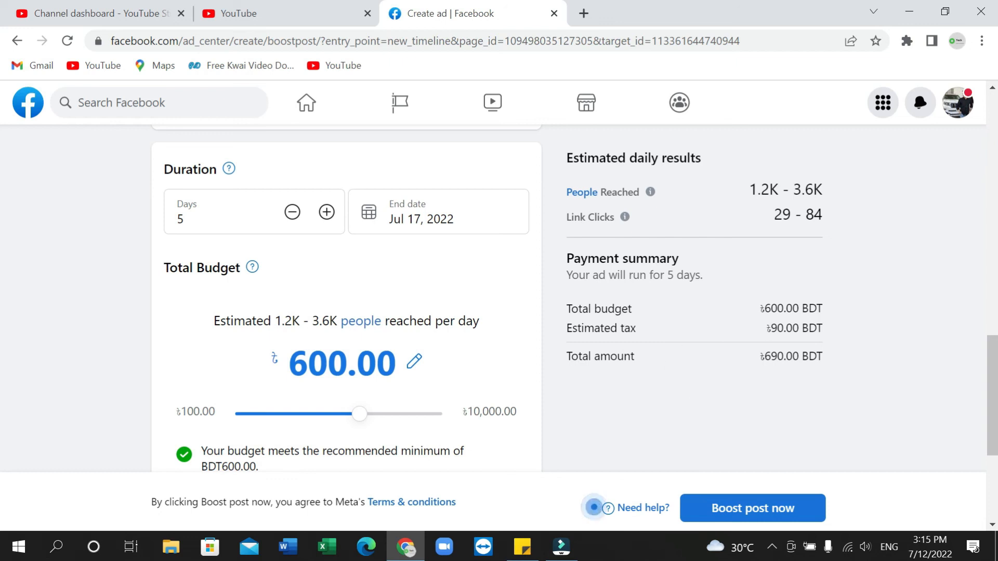
pyautogui.scroll(-15, 455, 345)
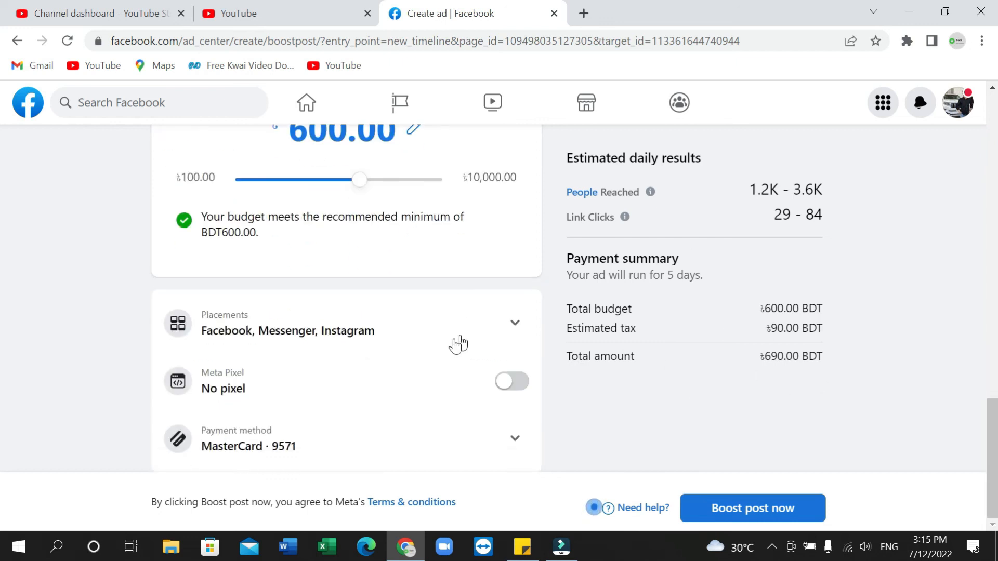
pyautogui.scroll(8, 472, 383)
pyautogui.scroll(-2, 473, 383)
pyautogui.scroll(5, 472, 383)
pyautogui.scroll(-5, 472, 383)
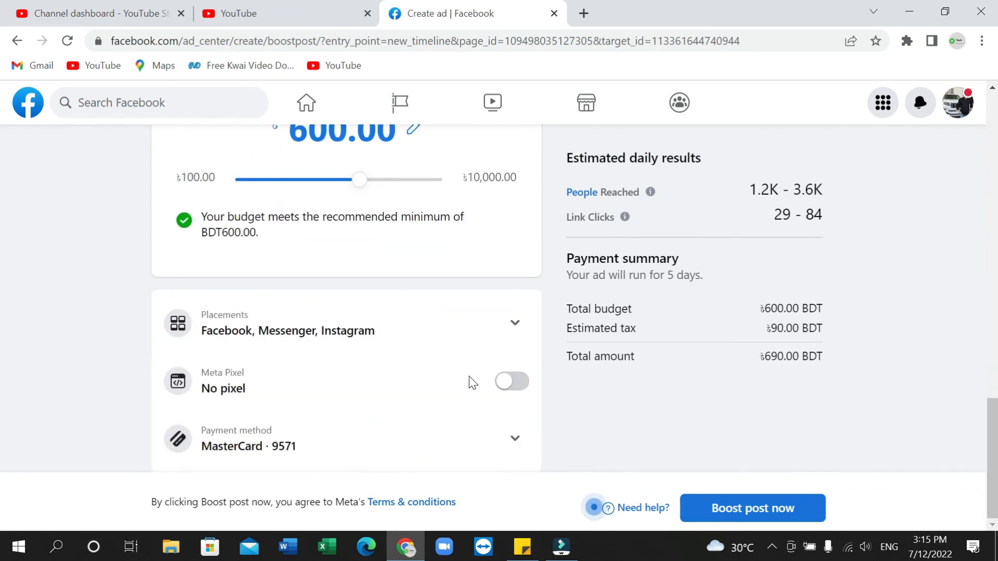